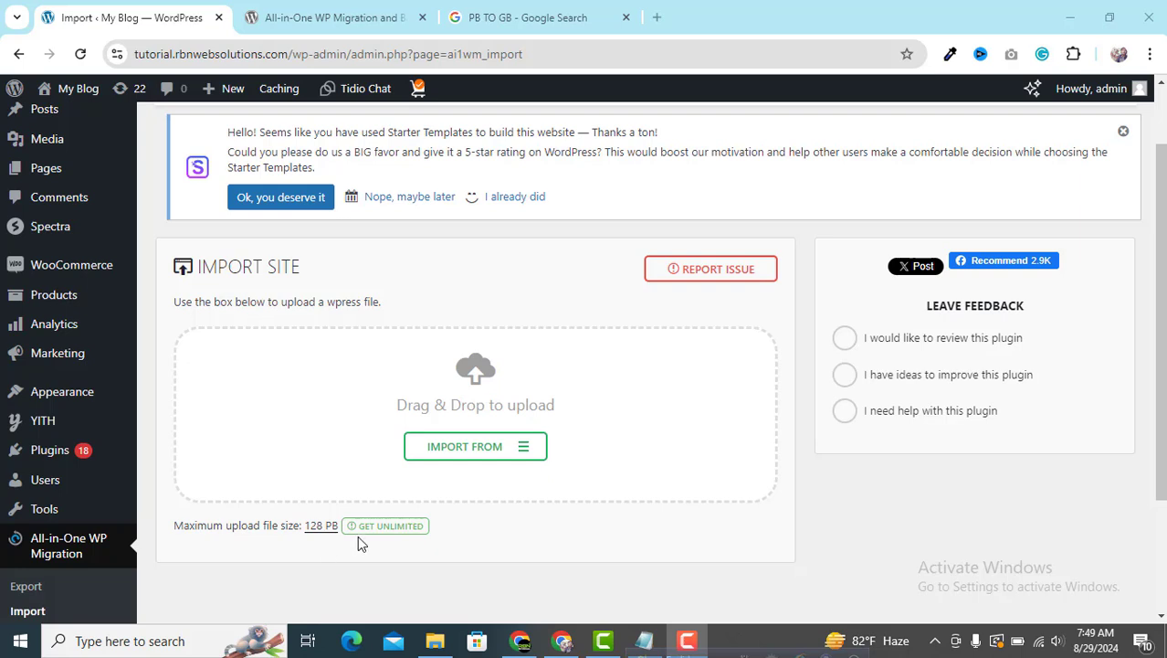
Find and highlight the maximum upload file size value on the current WordPress page
scroll(707, 553, "down", 1)
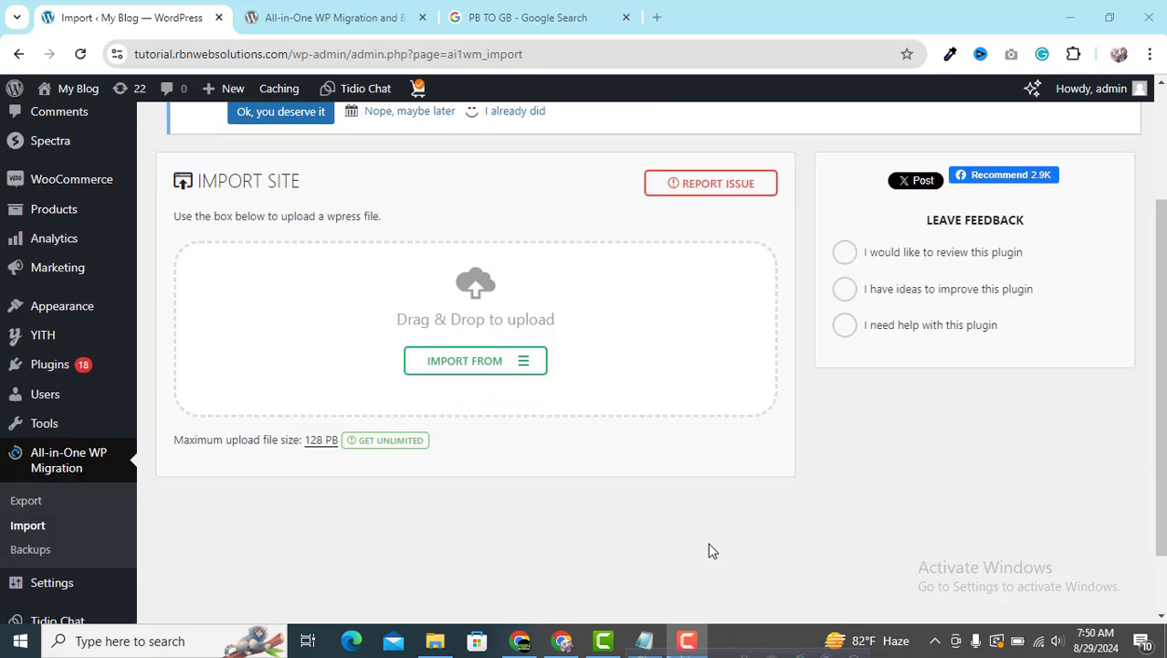
scroll(710, 550, "up", 1)
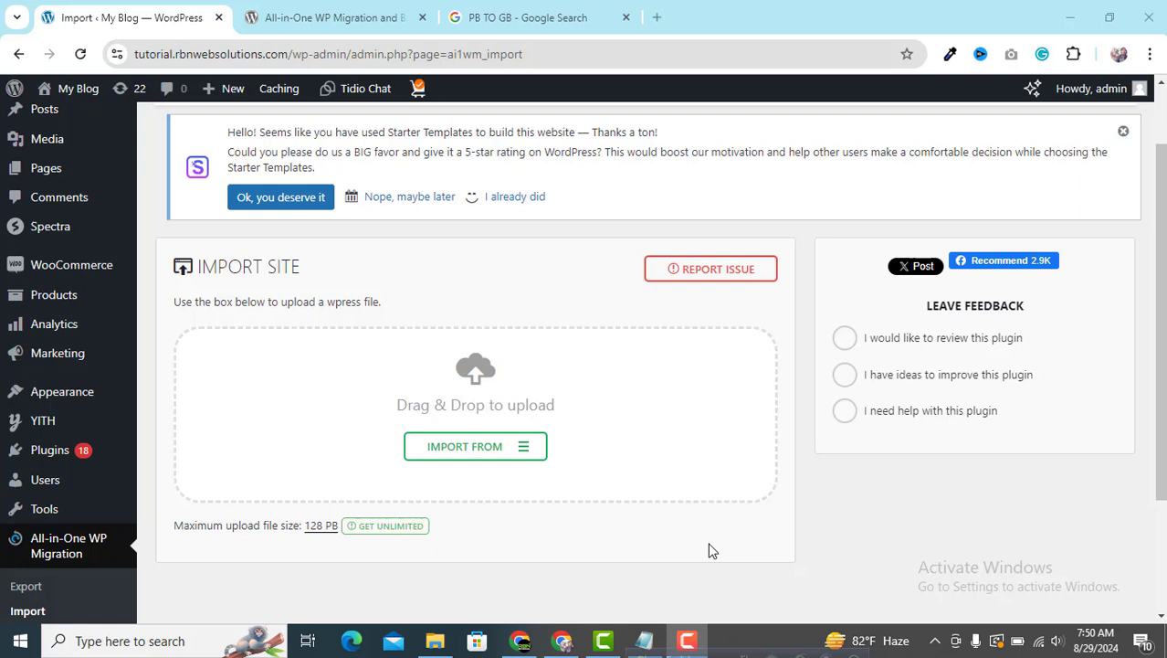
scroll(711, 551, "down", 1)
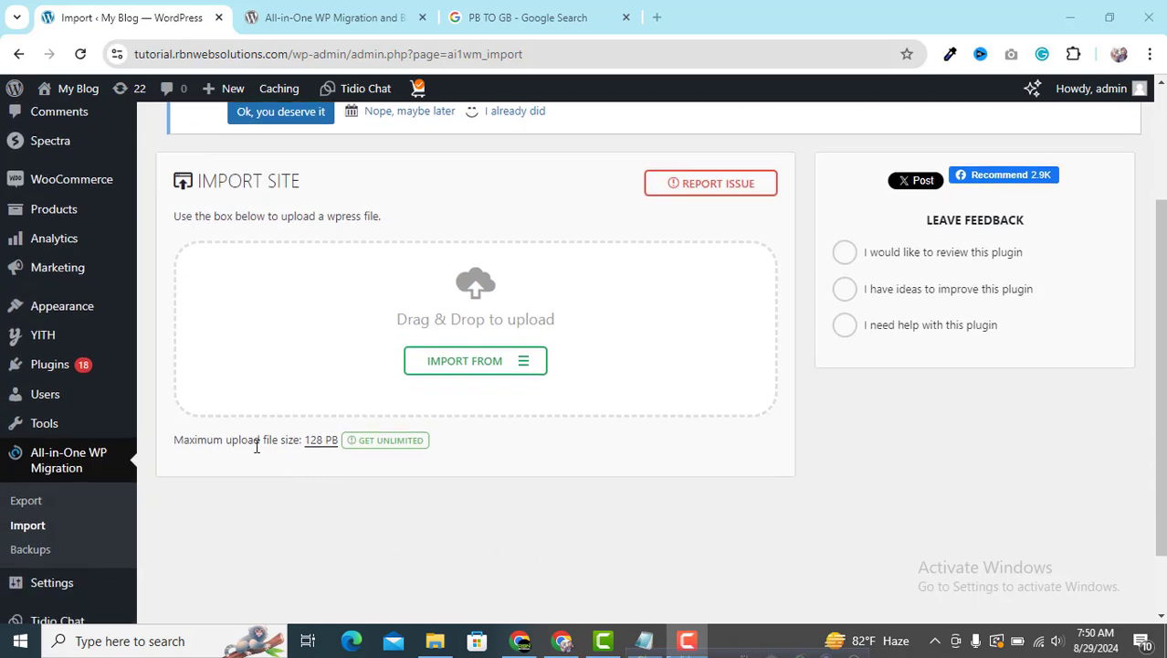
left_click_drag(256, 446, 331, 441)
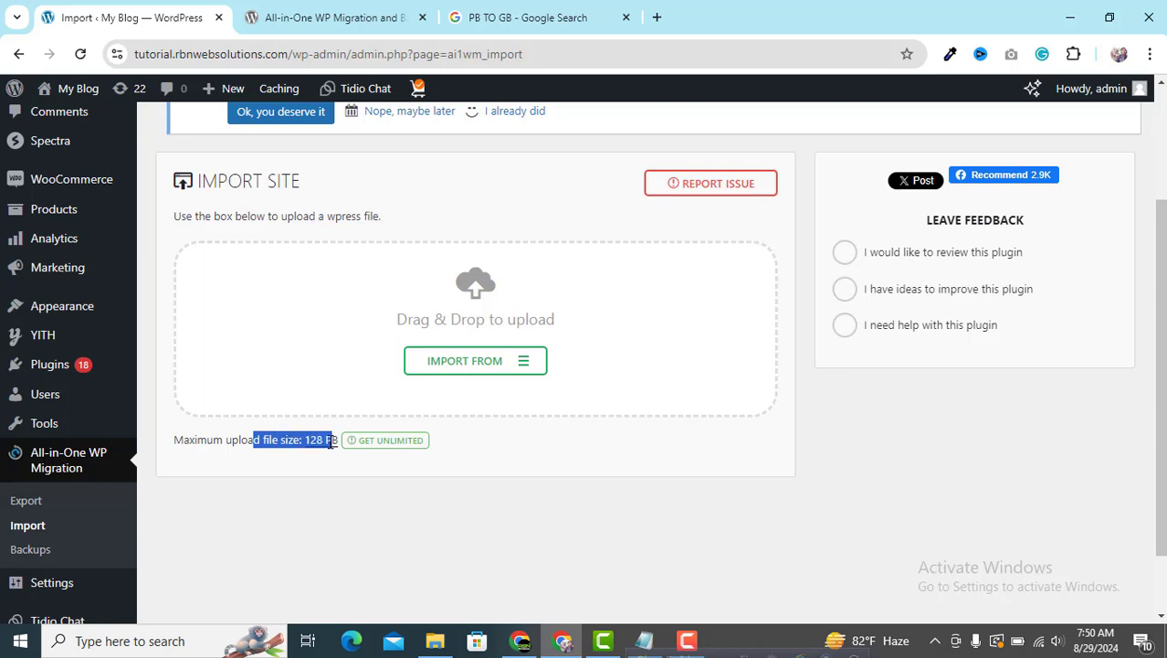
scroll(201, 522, "down", 1)
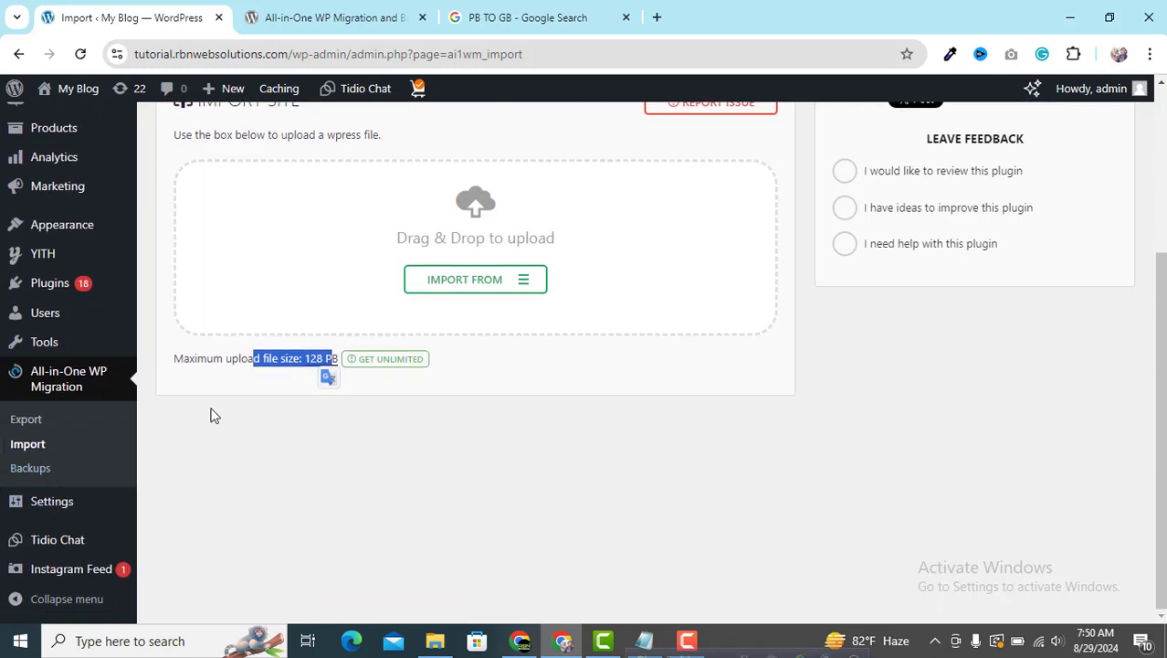
scroll(221, 402, "up", 1)
left_click(223, 447)
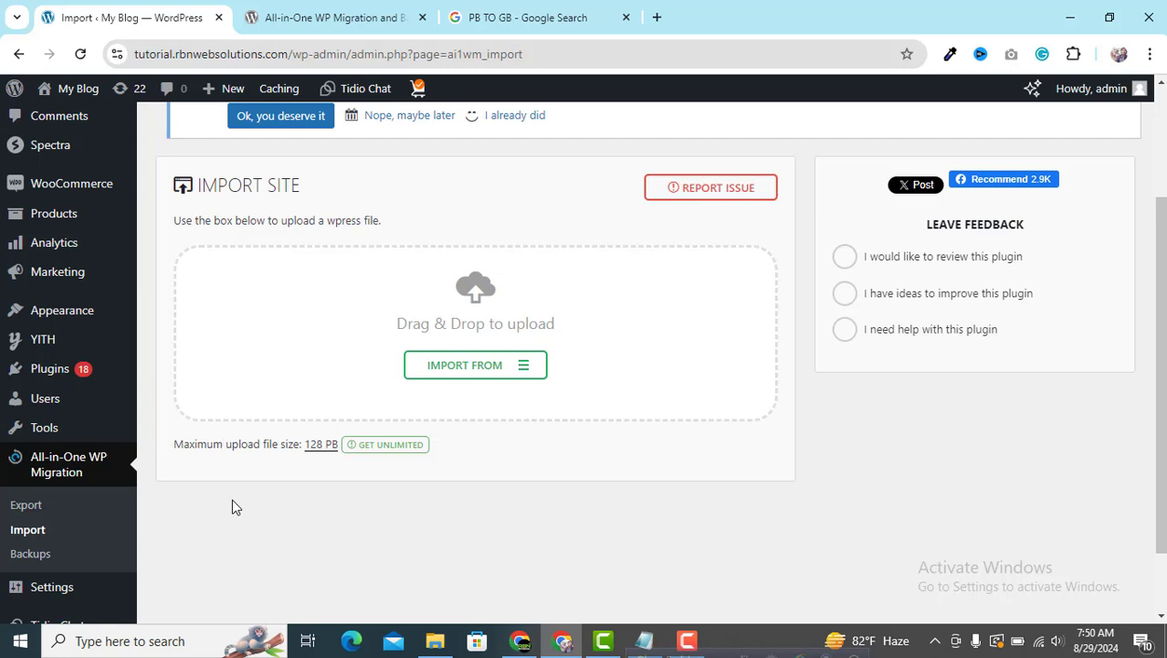
Go to the Add New Plugin page under Plugins and reload it
mouse_move(48, 372)
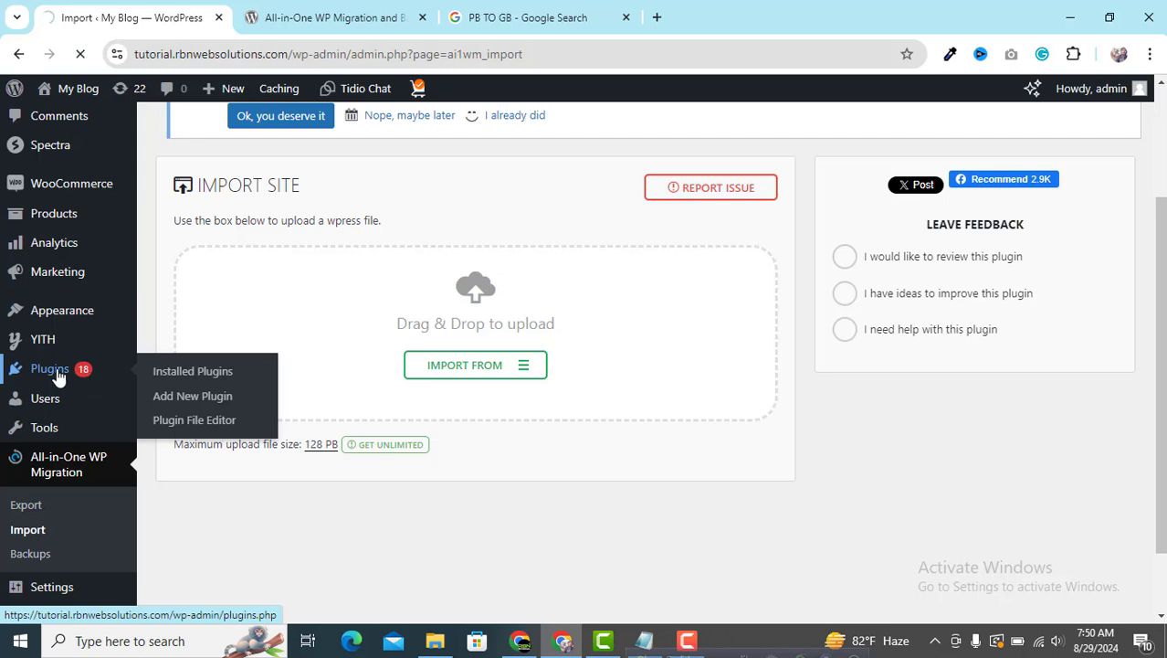
scroll(57, 378, "up", 1)
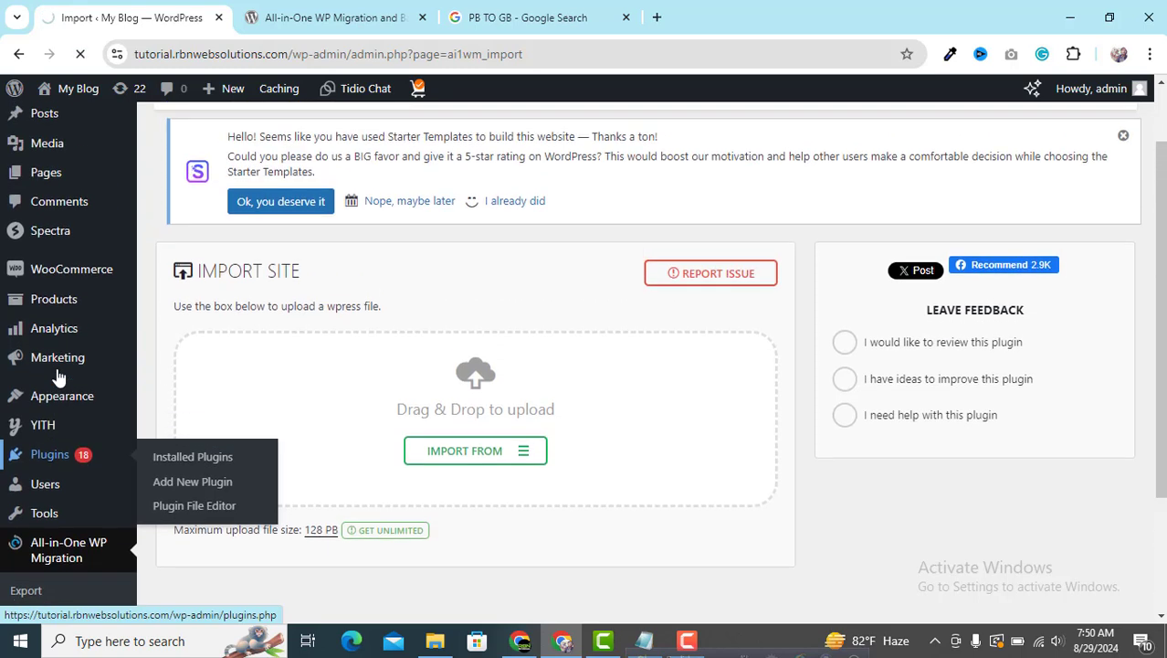
left_click(179, 484)
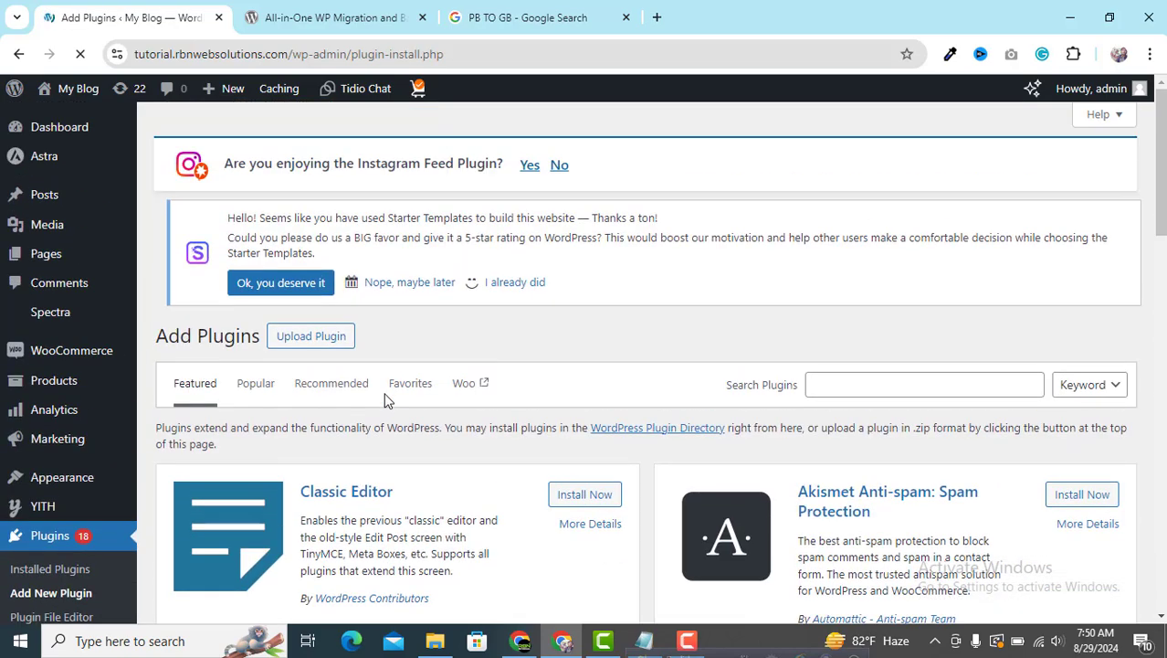
scroll(386, 400, "down", 2)
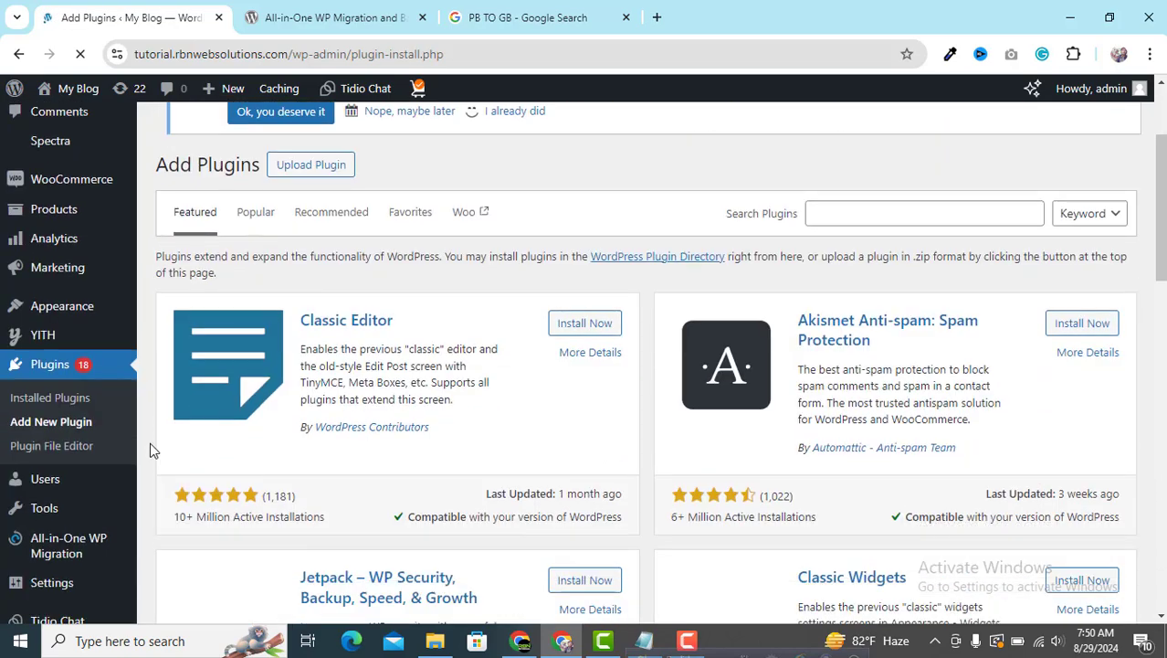
left_click(69, 425)
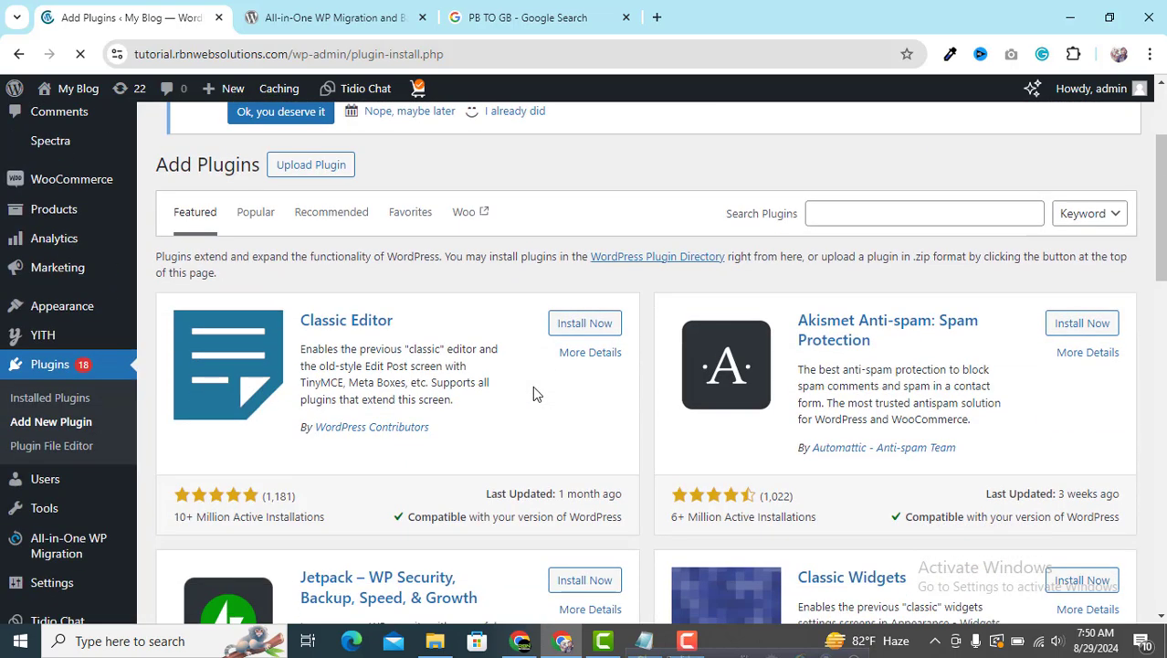
Search plugins for 'ALL IN ONE WP MIGRATION' and scroll through the results
left_click(978, 212)
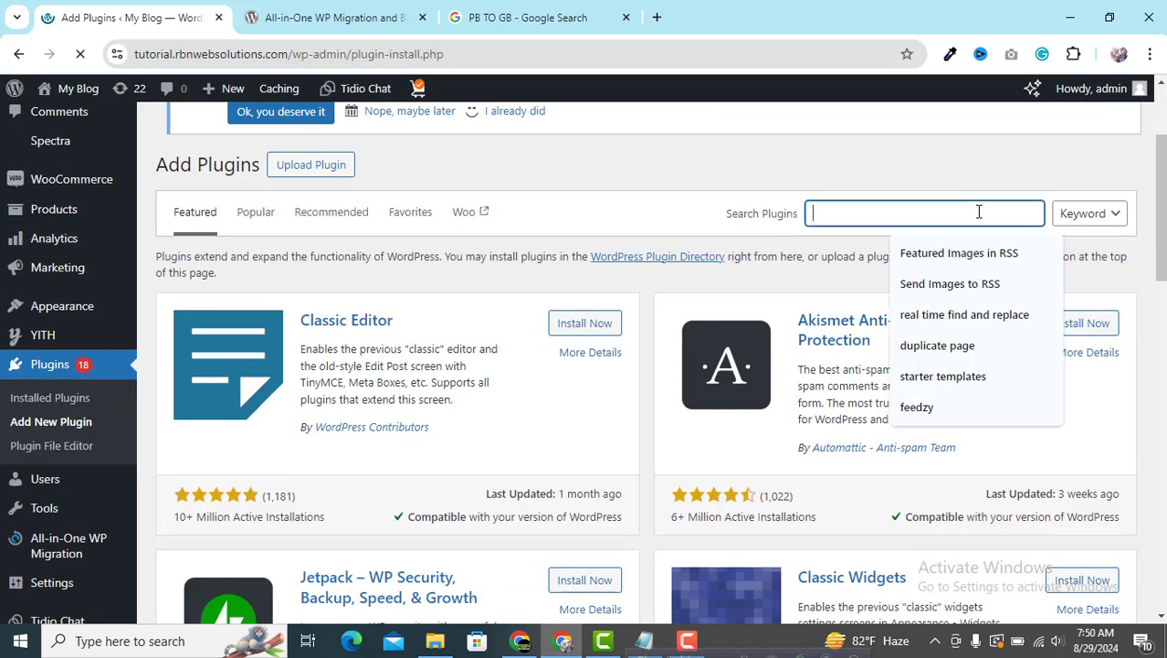
type("ALL IN")
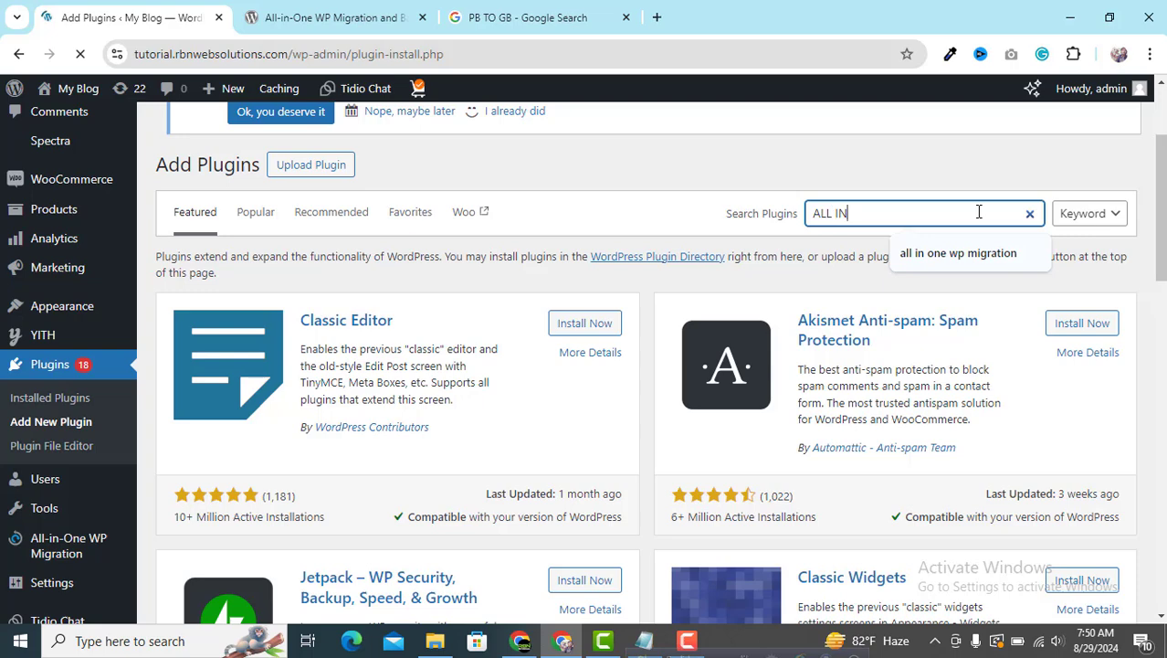
type(" ONE QP")
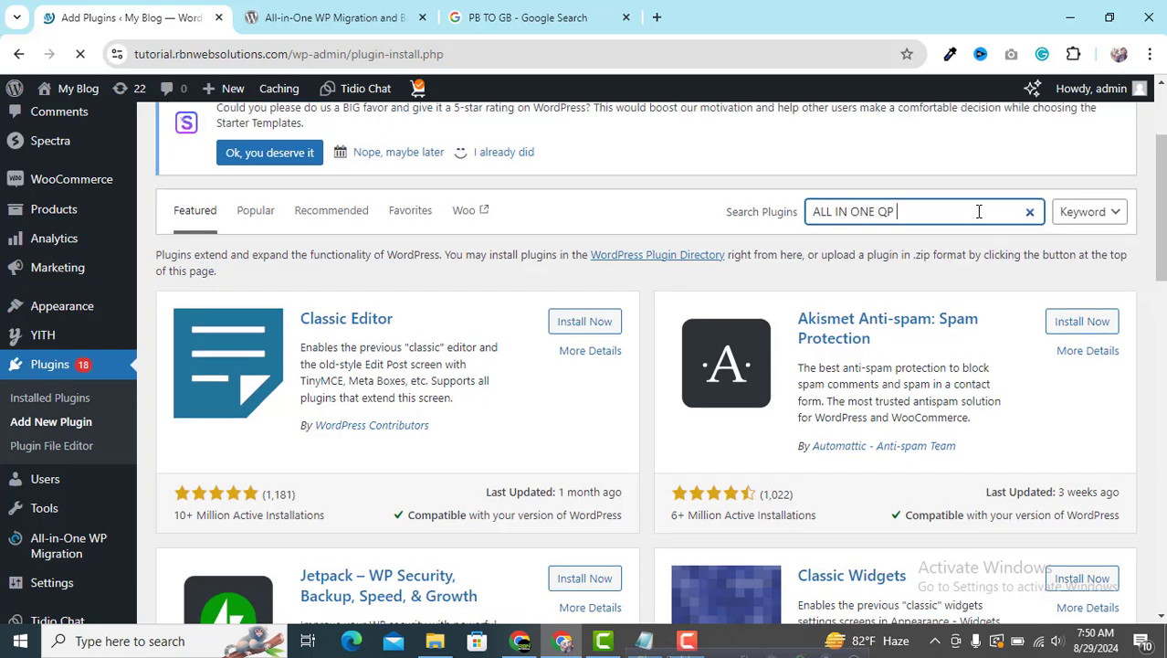
type(" MI")
key("BackSpace")
key("BackSpace")
key("BackSpace")
key("BackSpace")
key("BackSpace")
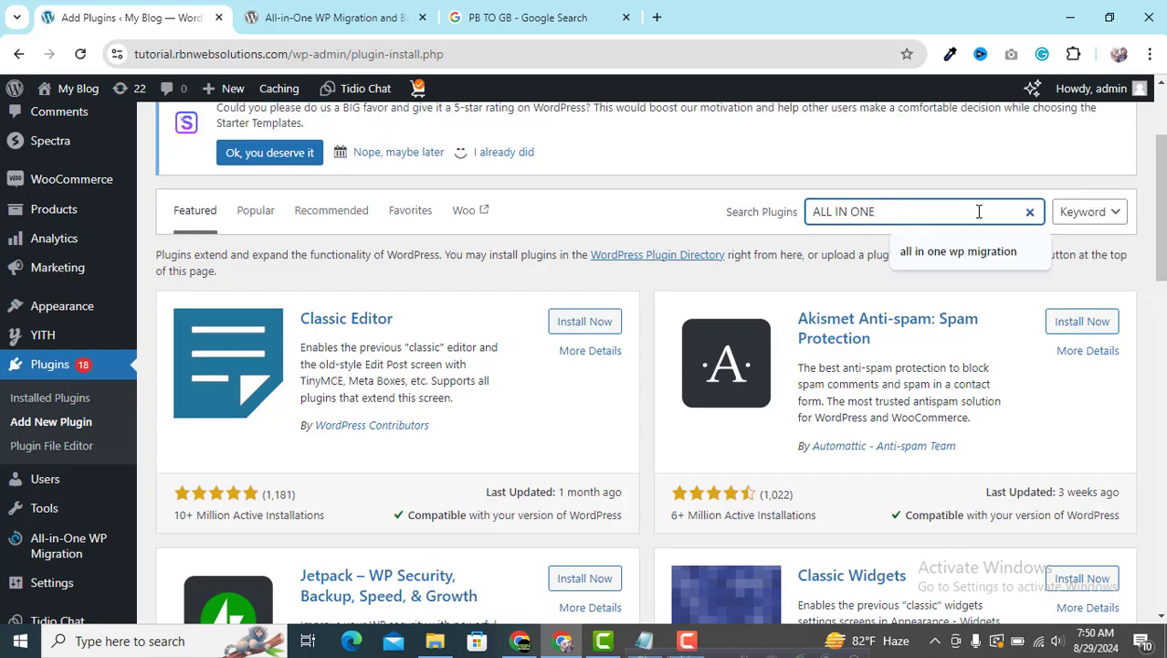
type("WP MIGRATION")
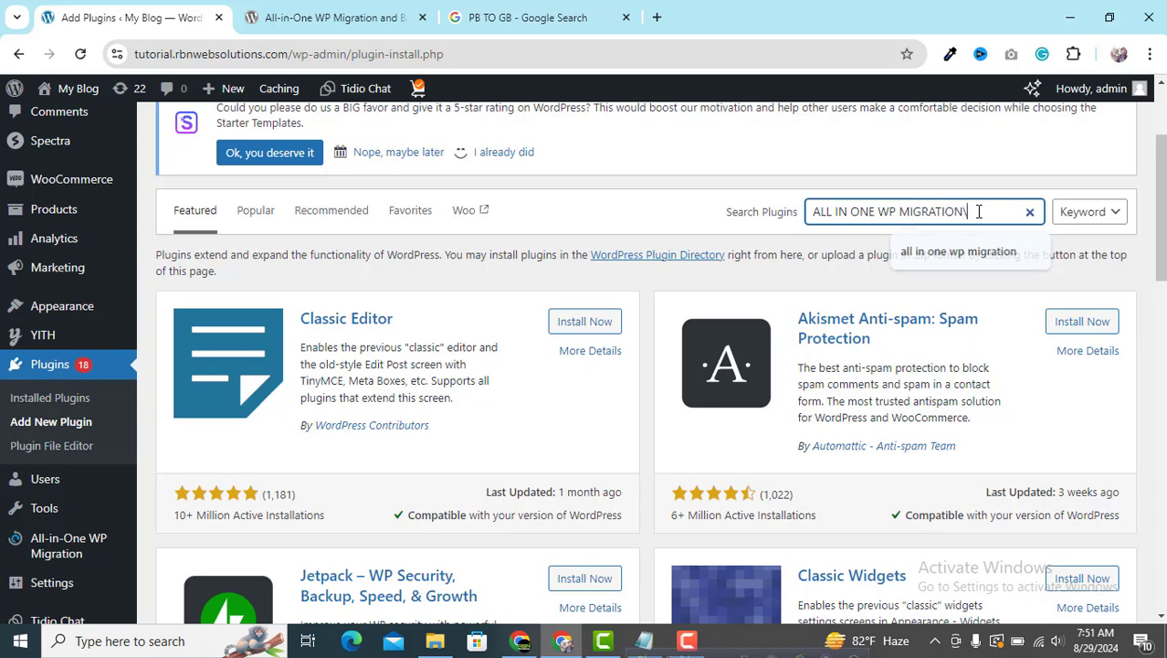
type("\\")
key("BackSpace")
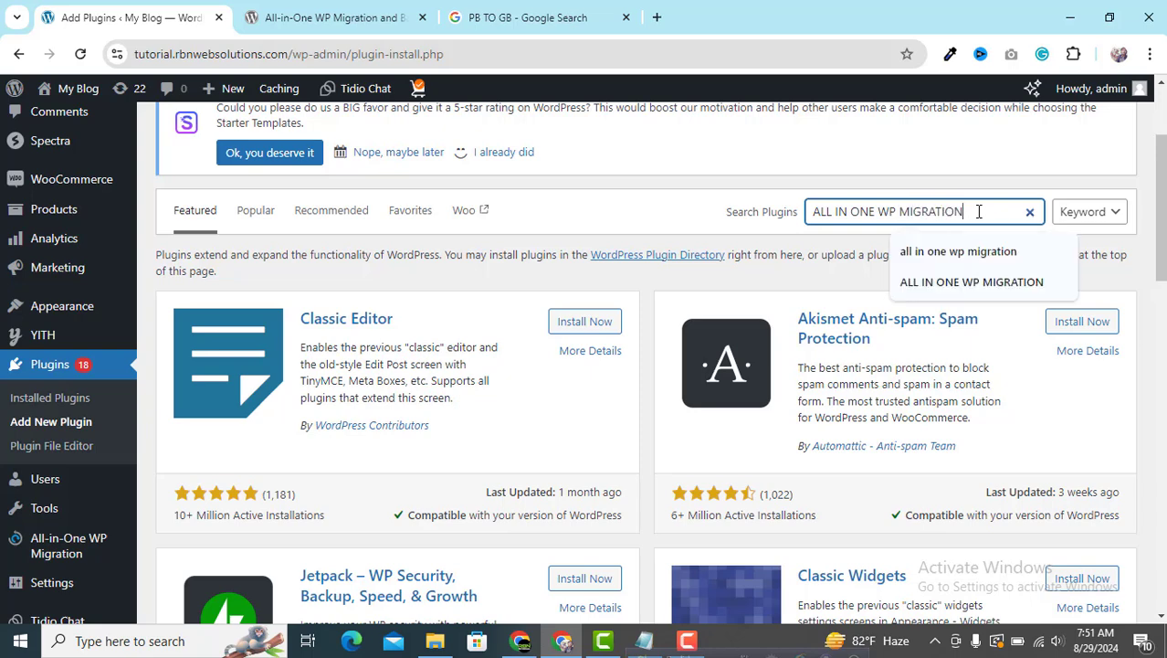
key("Return")
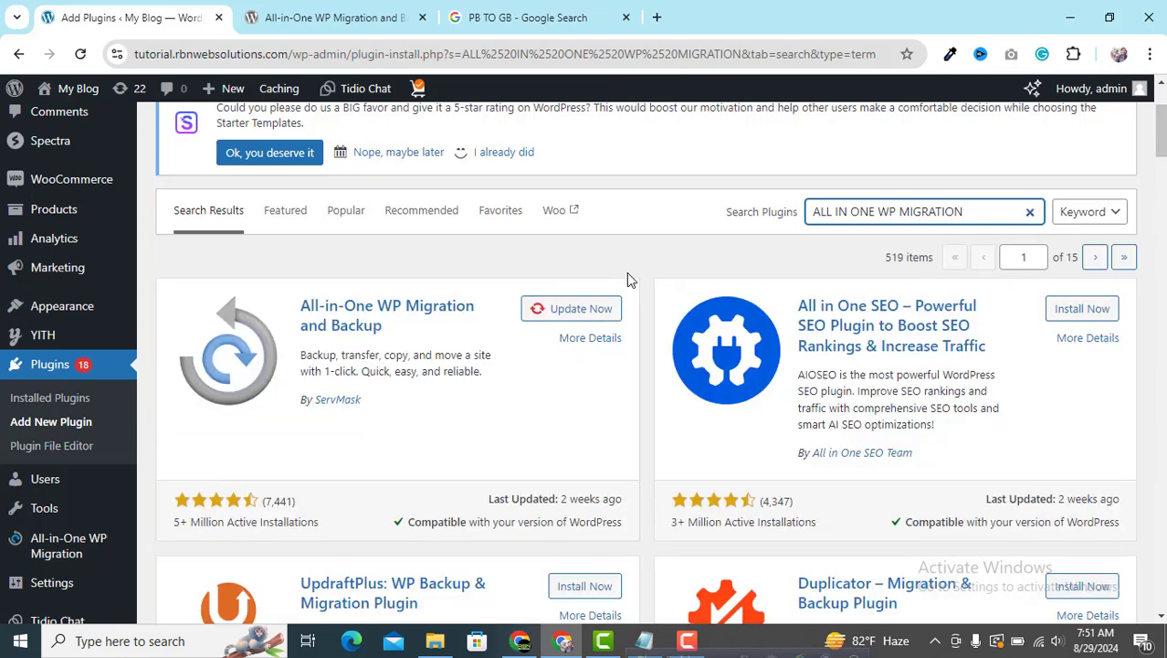
scroll(370, 330, "down", 1)
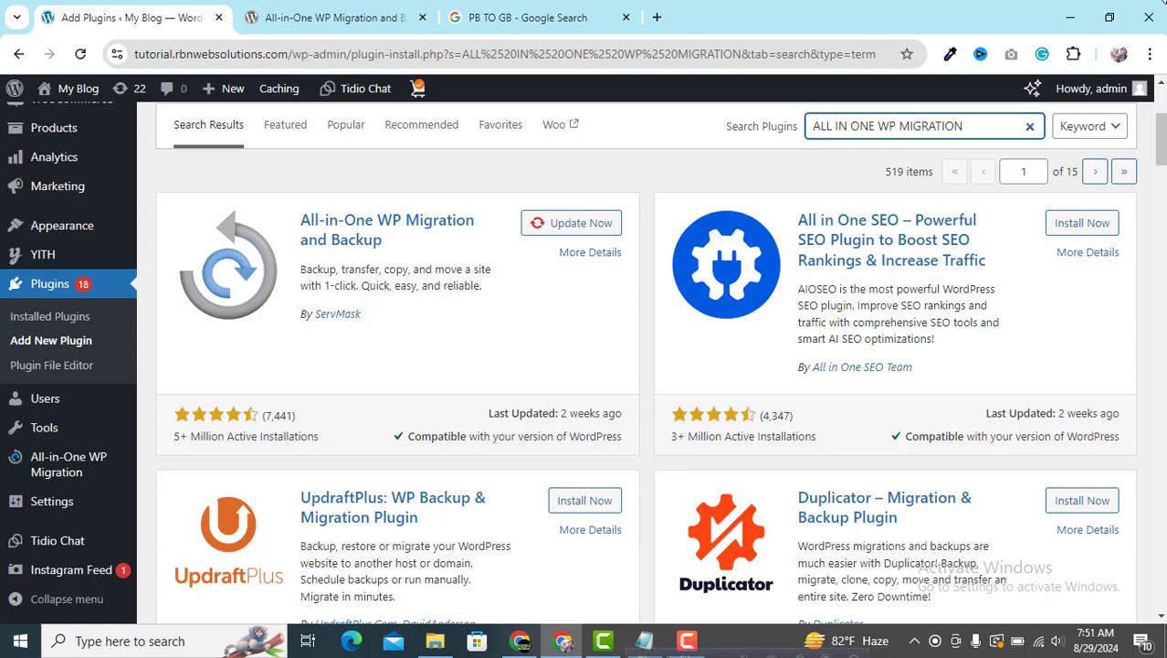
left_click(434, 640)
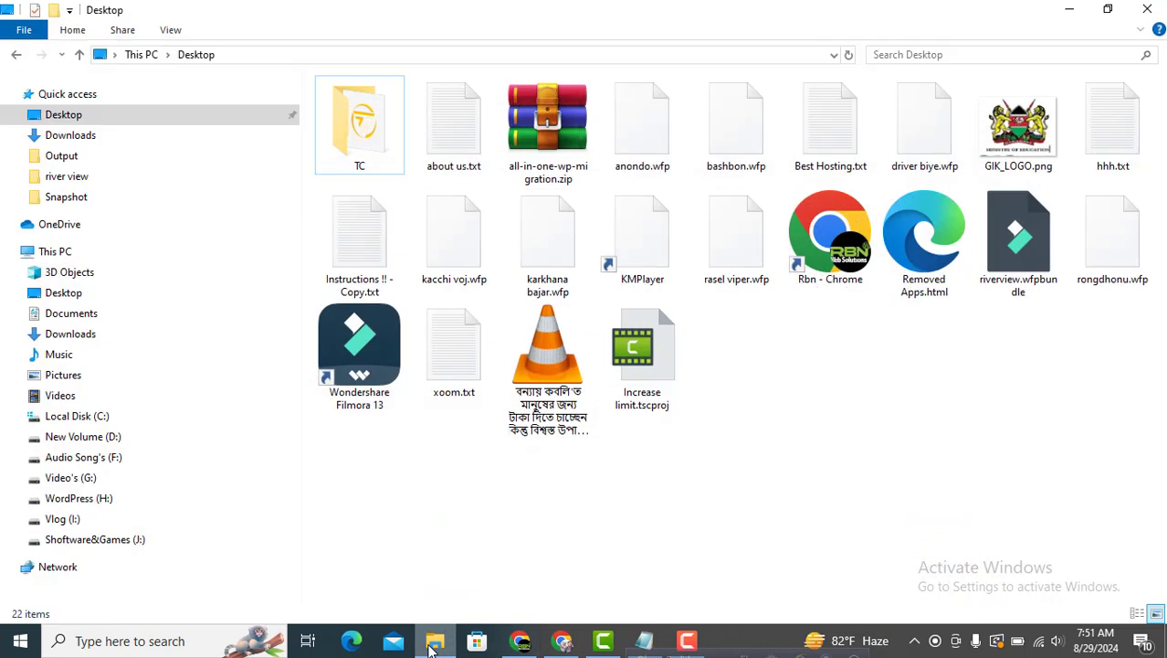
left_click(545, 147)
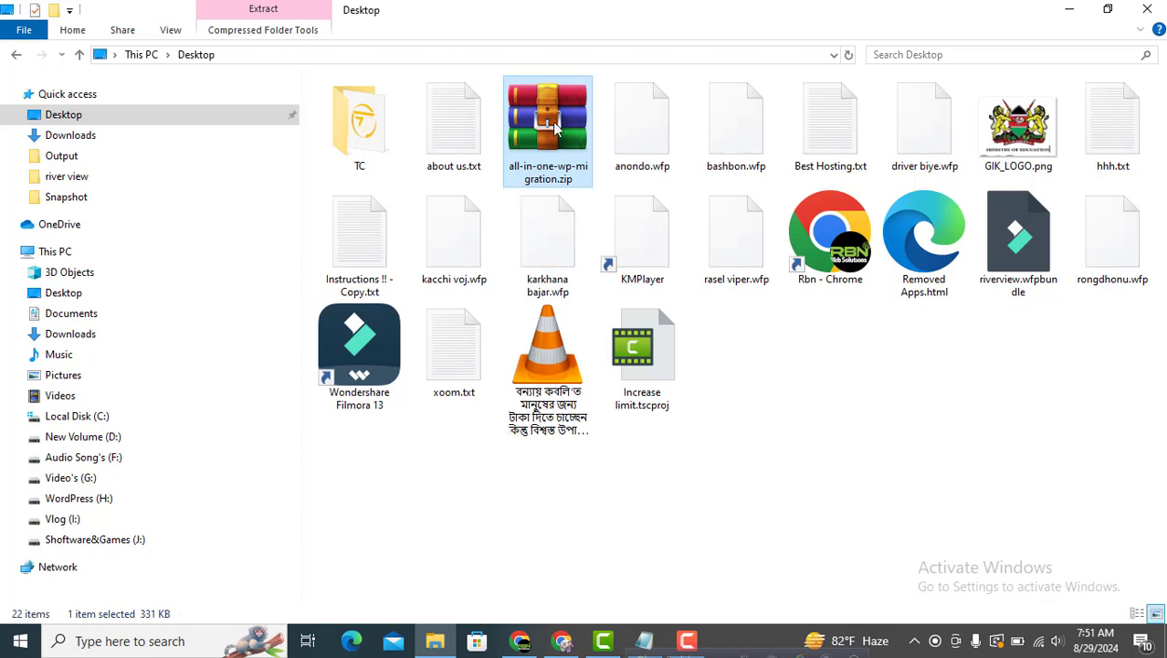
left_click(758, 443)
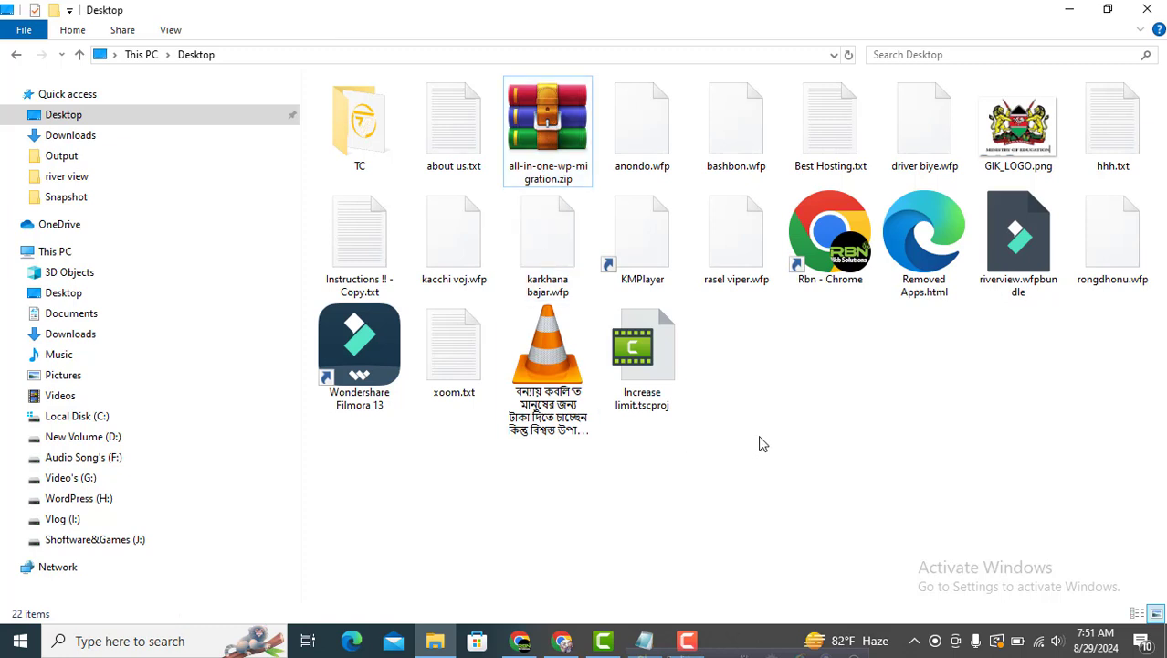
left_click(568, 642)
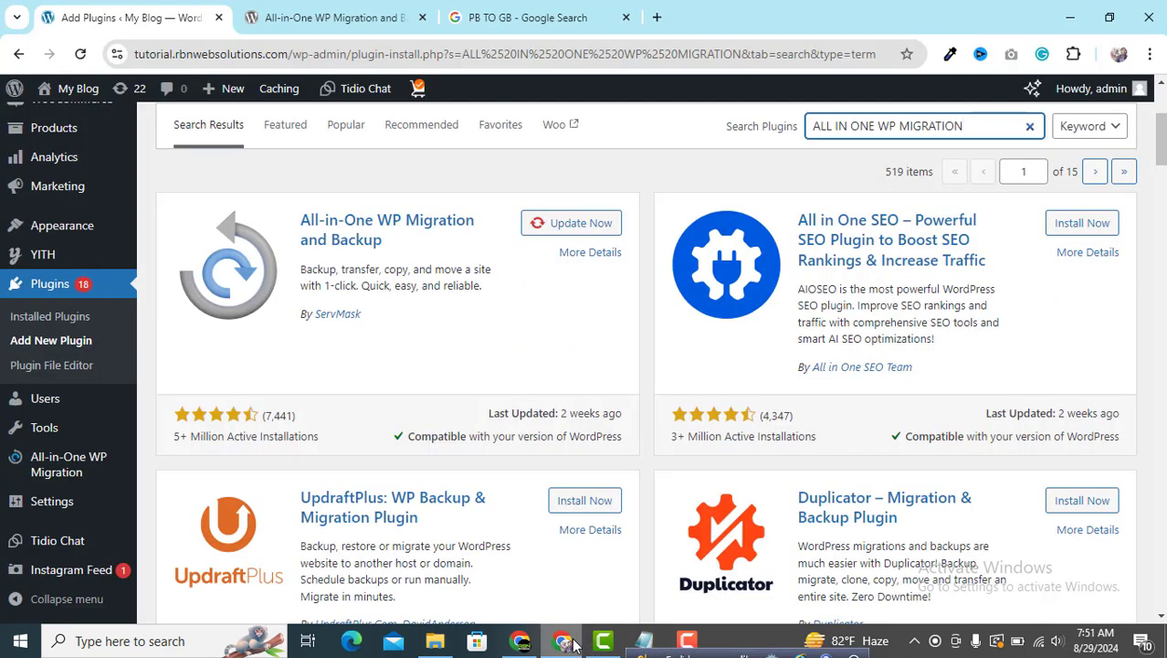
Search YouTube for 'RBN WEB SOLUTIONS' and subscribe to the Rbn Web Solutions channel
left_click(559, 642)
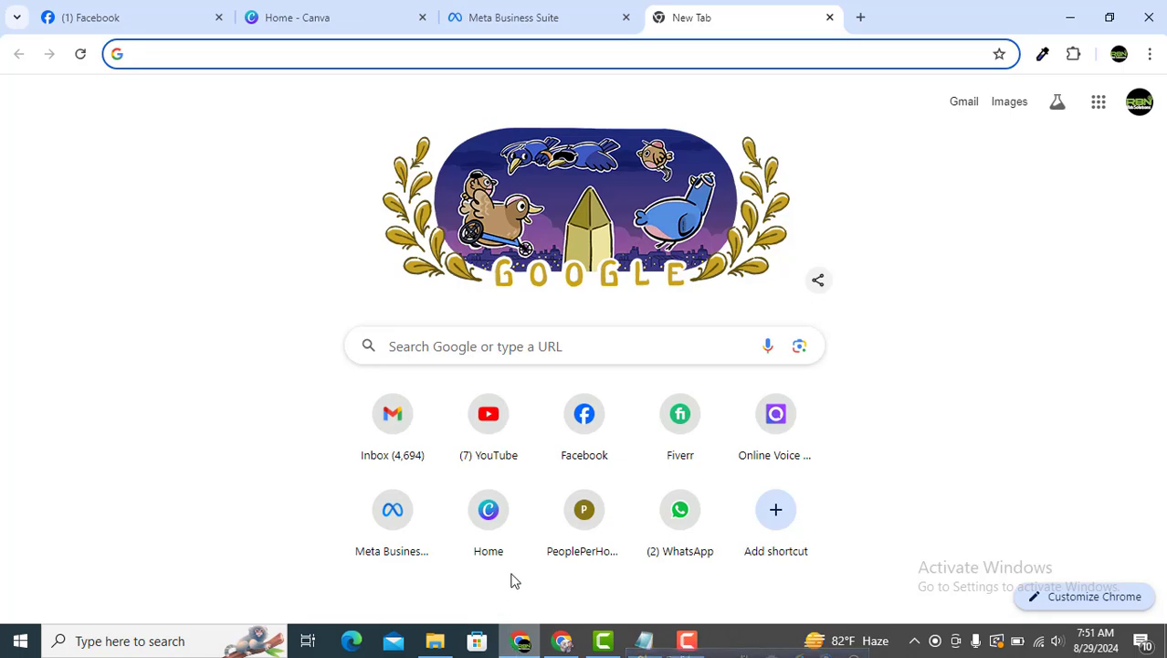
left_click(489, 433)
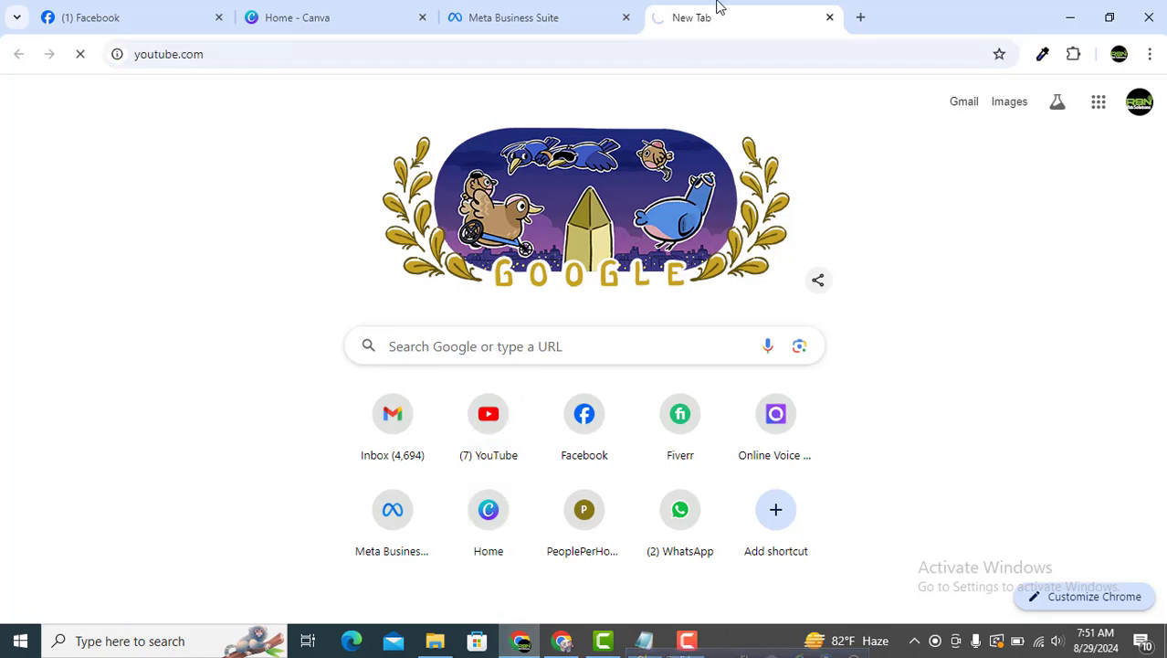
left_click(378, 96)
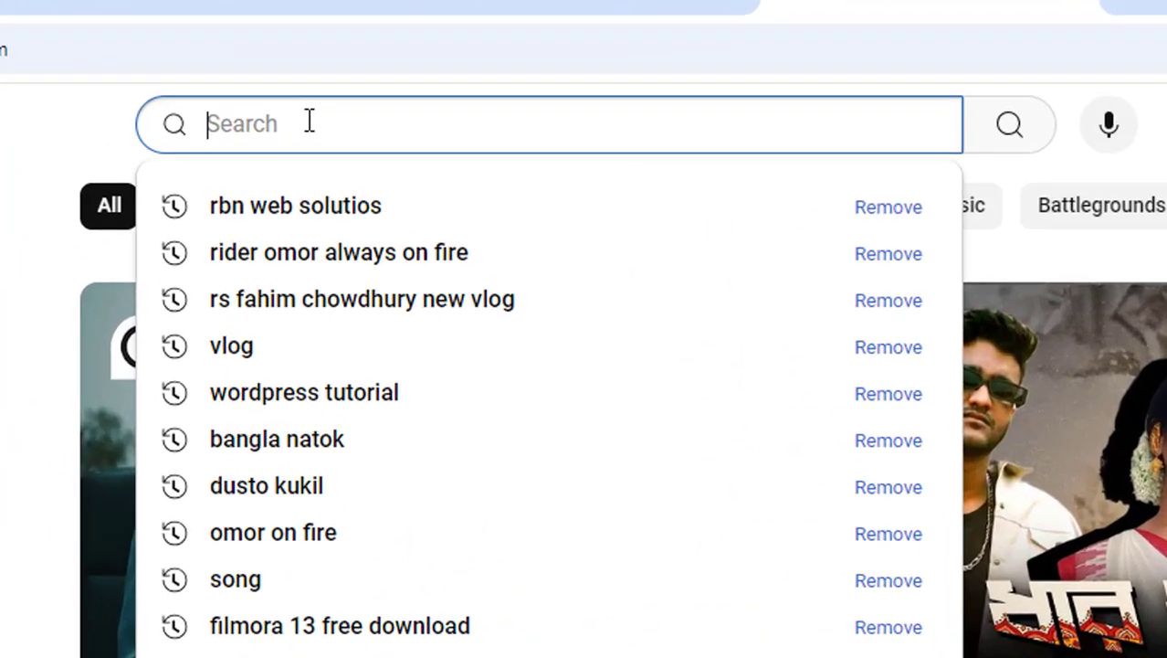
type("RBN WEBS")
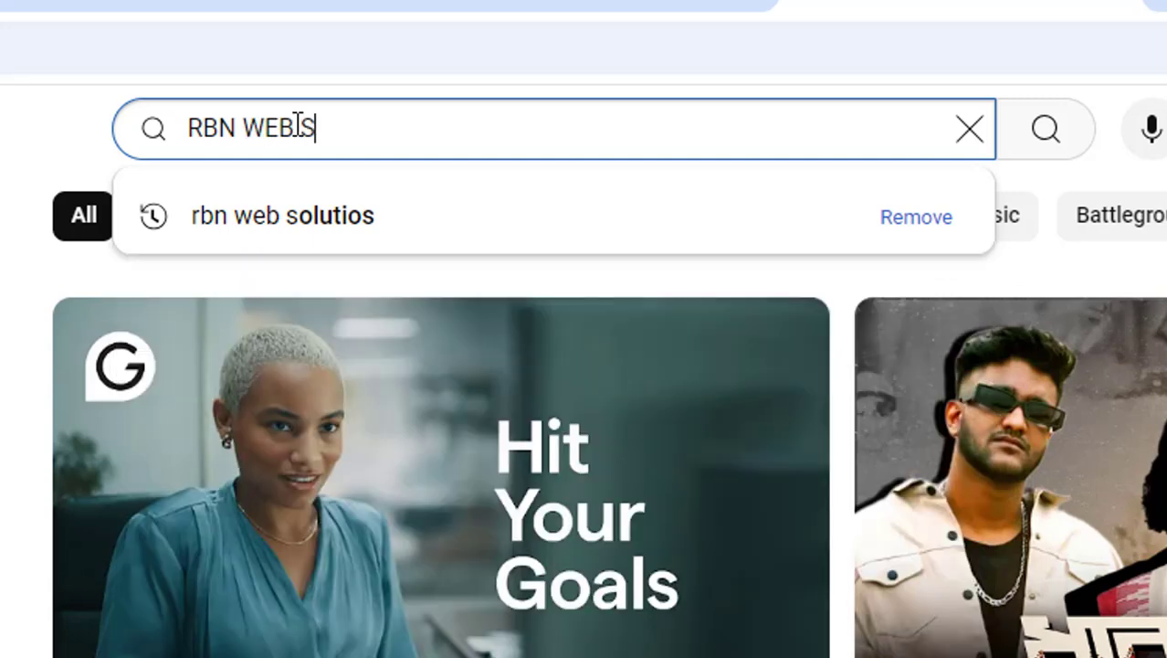
key("BackSpace")
type("SOLUTION")
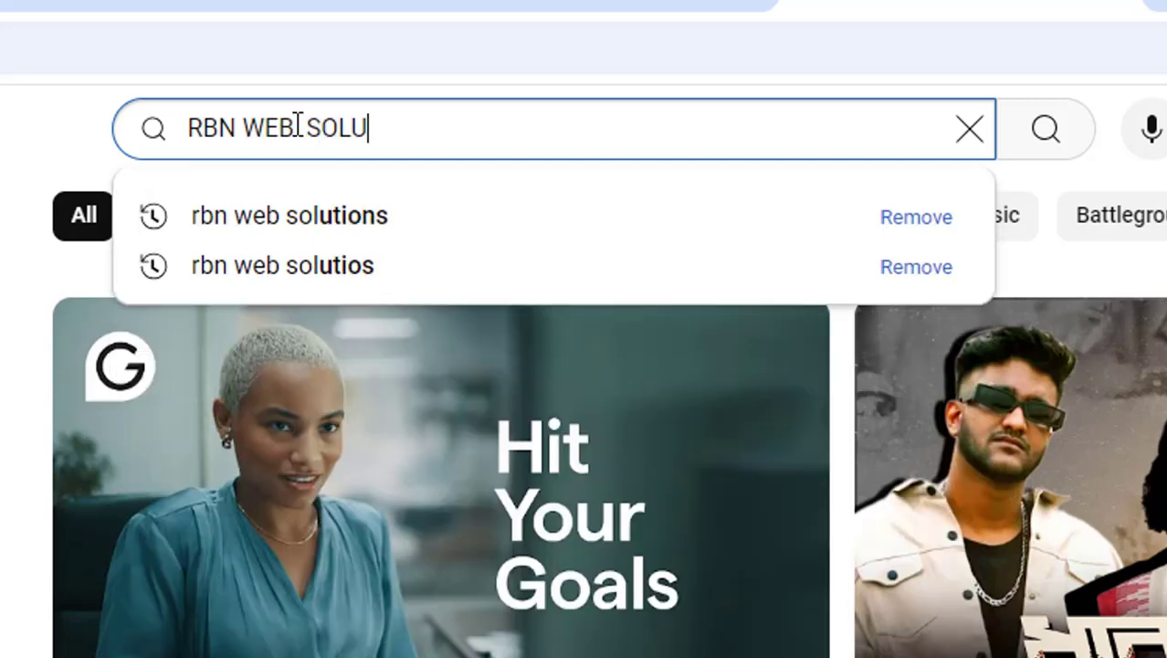
type("S")
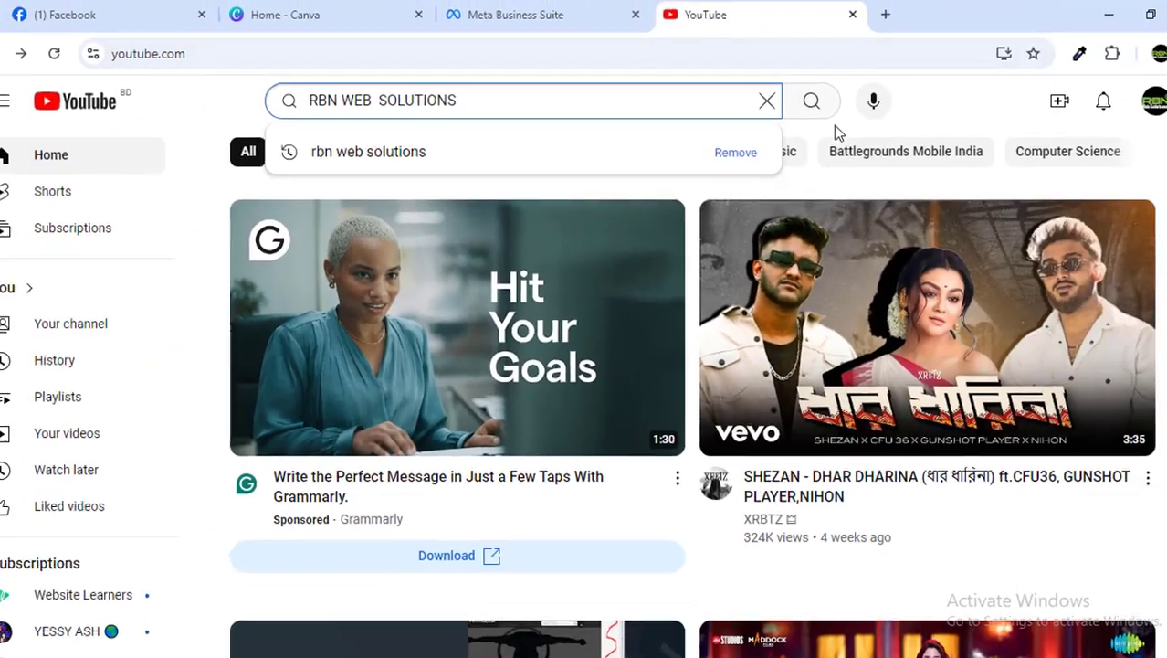
left_click(1046, 128)
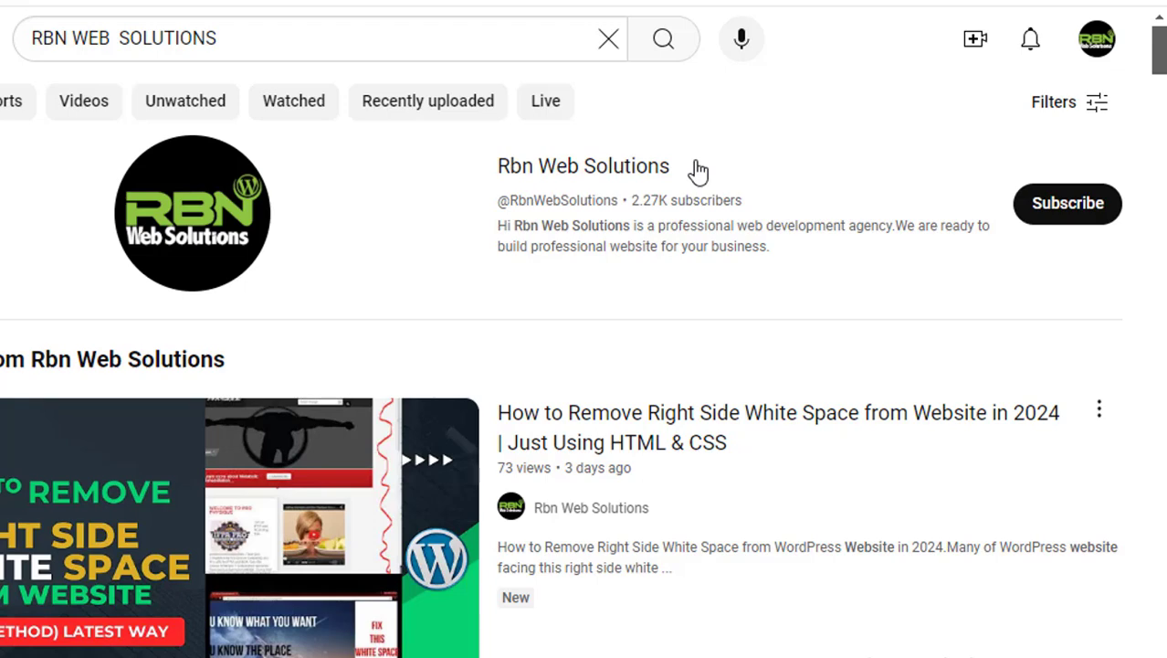
left_click(1068, 210)
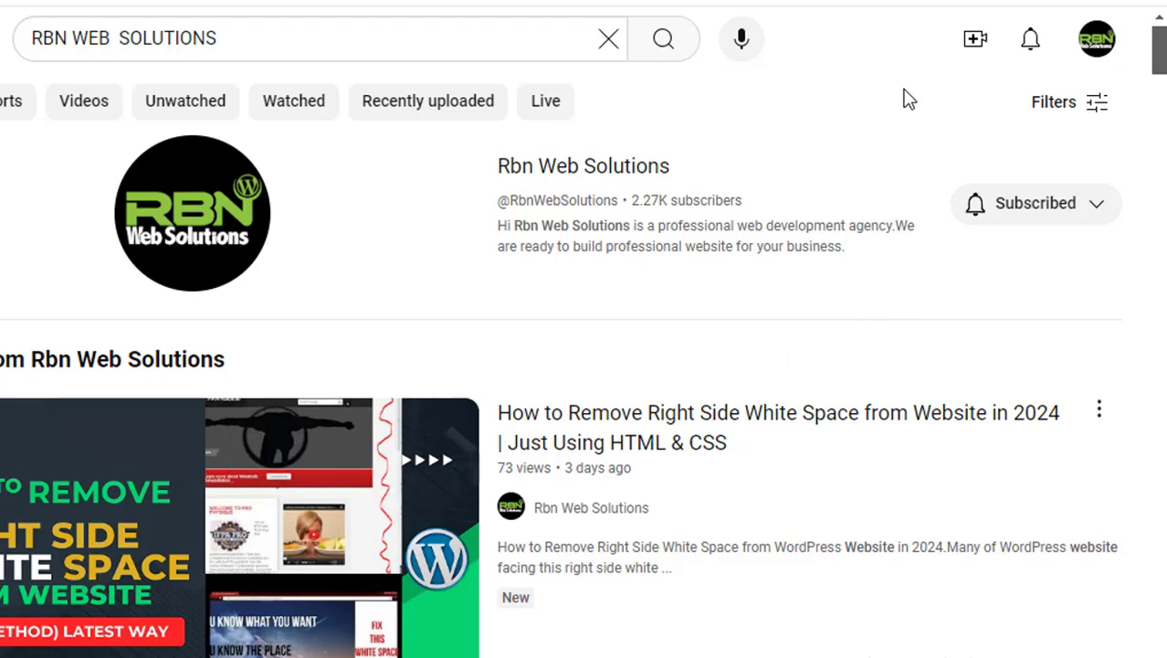
Capture the channel header with Lightshot and save it as Screenshot_256.png
key("Print")
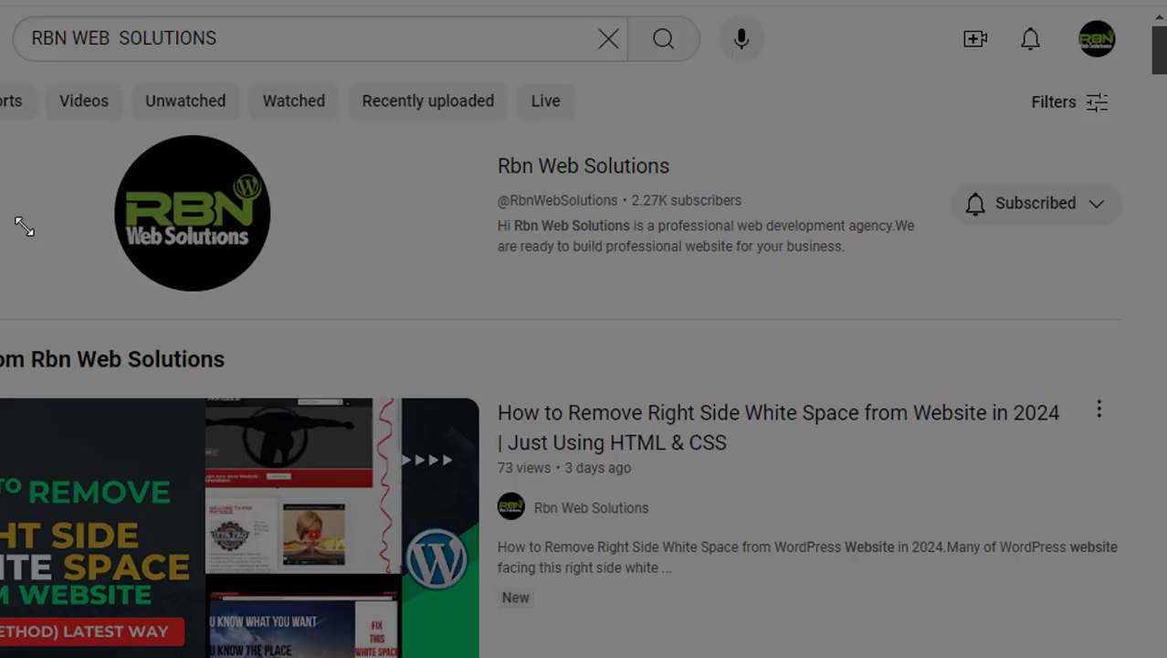
left_click_drag(1, 73, 1143, 384)
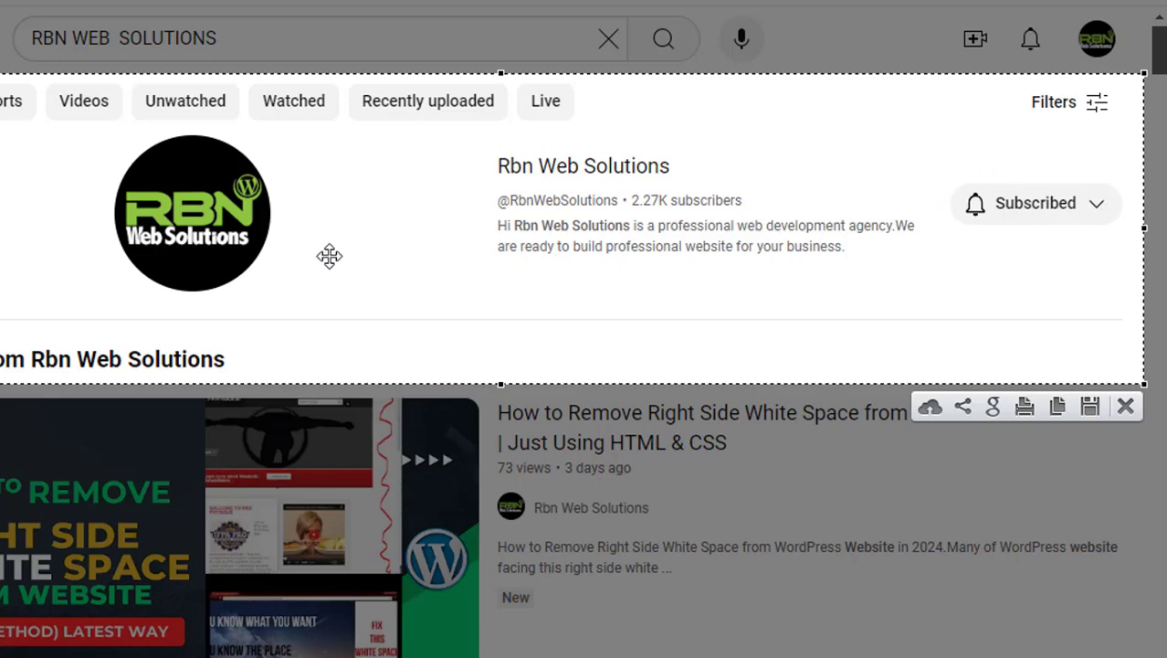
left_click(1083, 412)
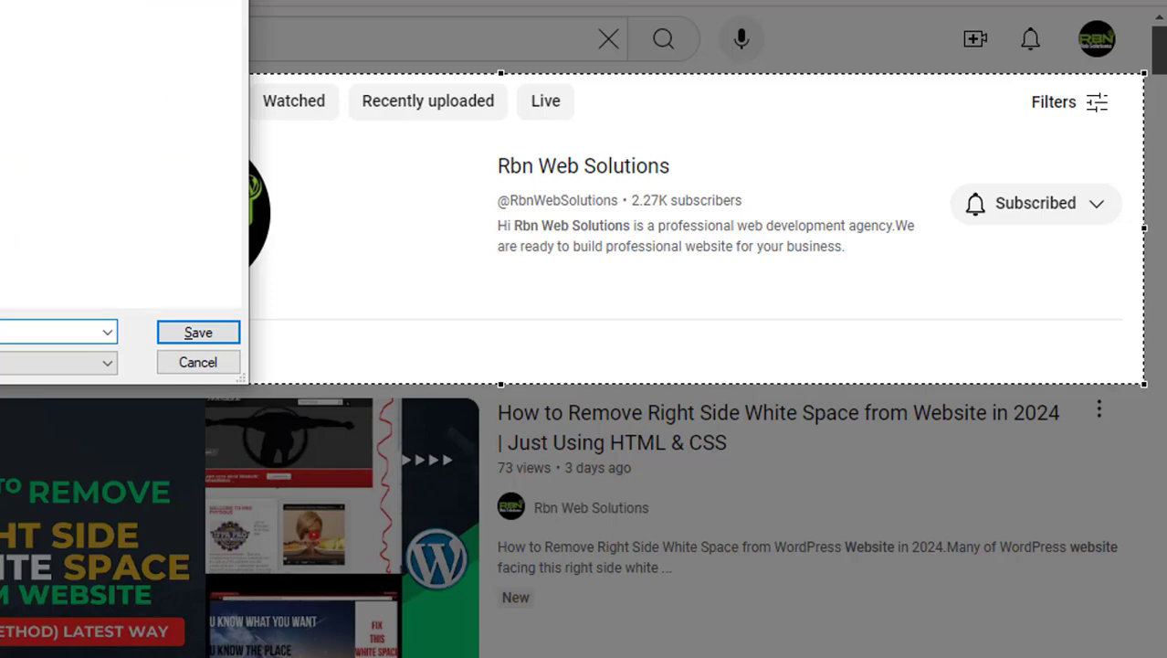
left_click(205, 333)
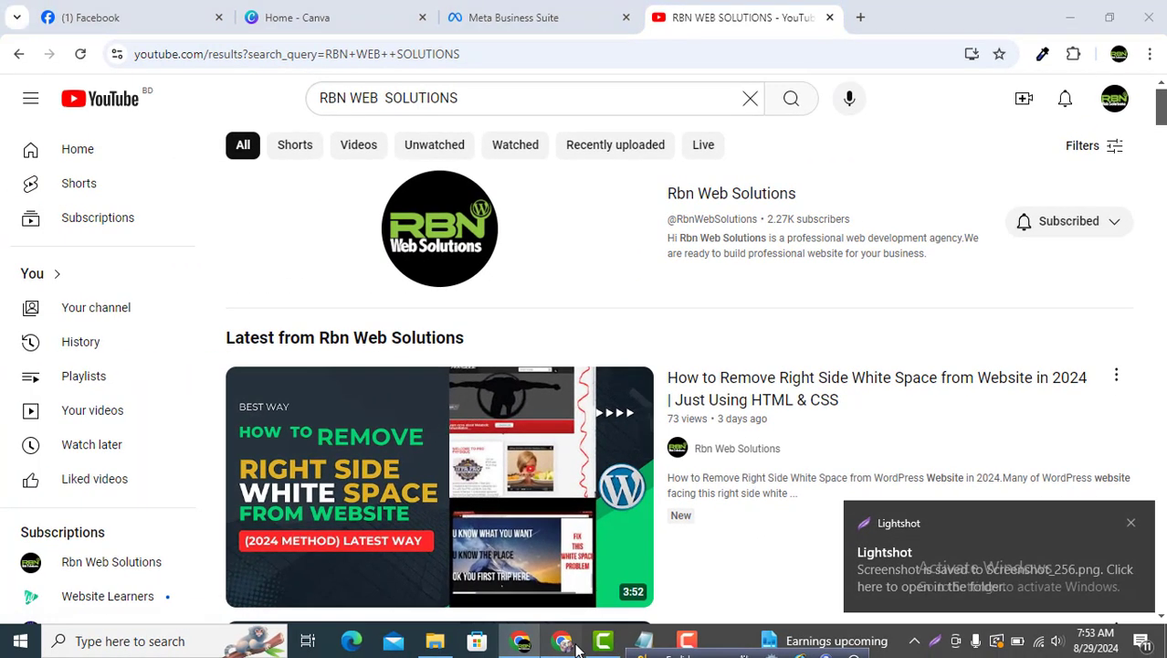
left_click(573, 643)
Open Gmail in a new tab and compose a message addressed to the Rbn Web Solutions e-mail address
left_click(656, 16)
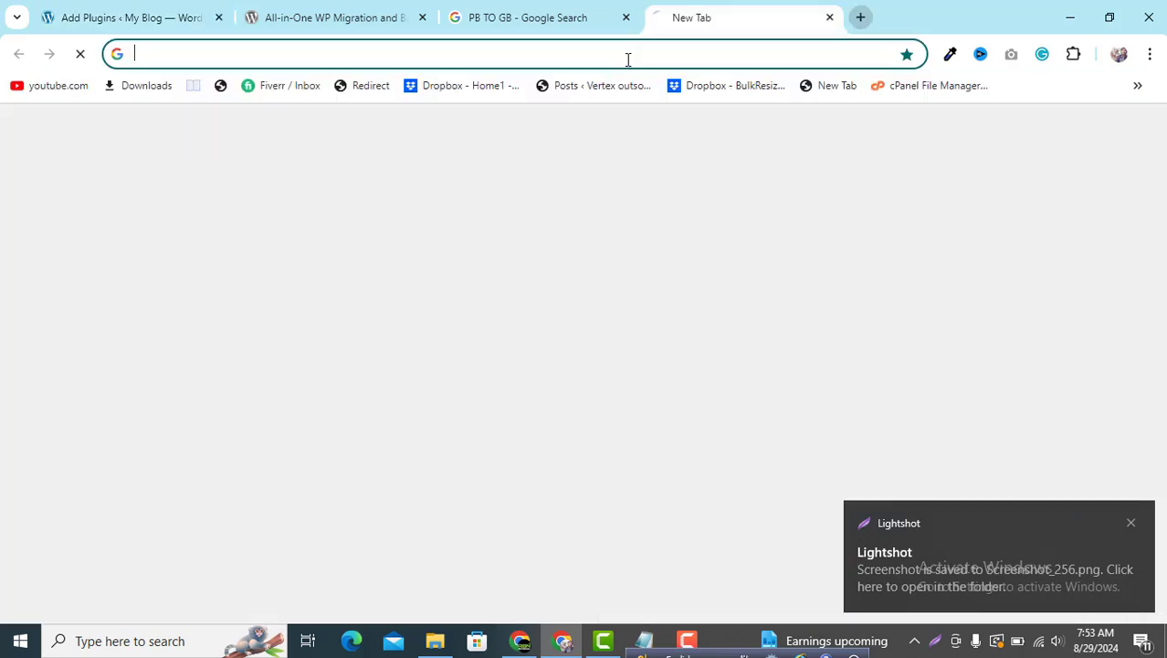
type("gm")
key("Return")
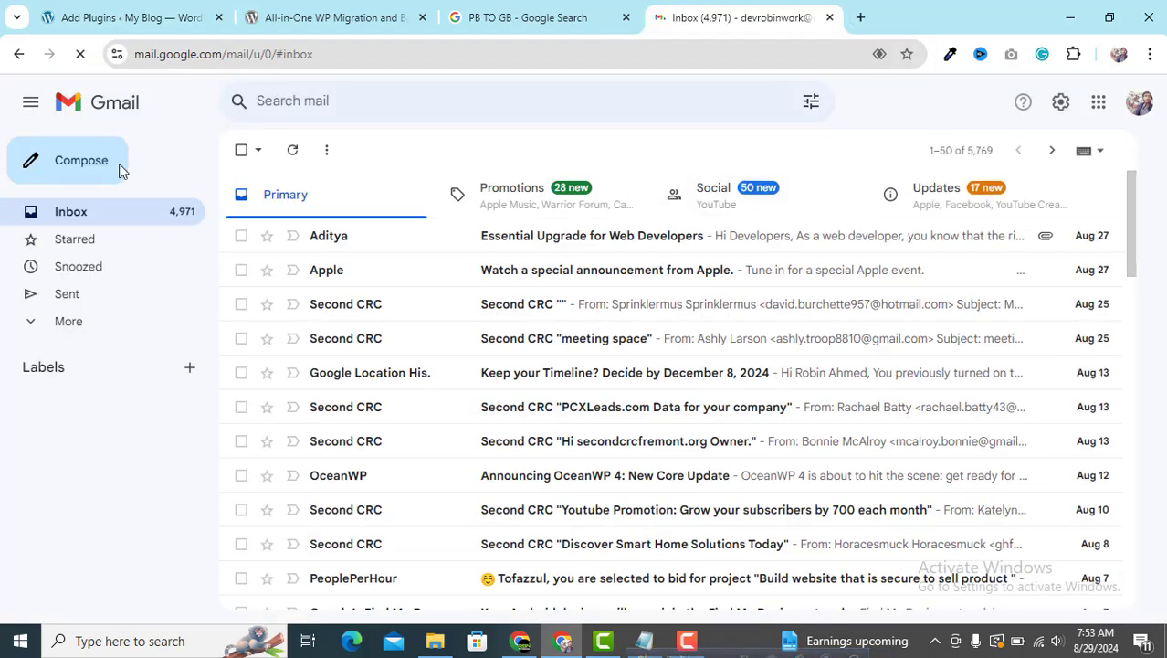
left_click(74, 174)
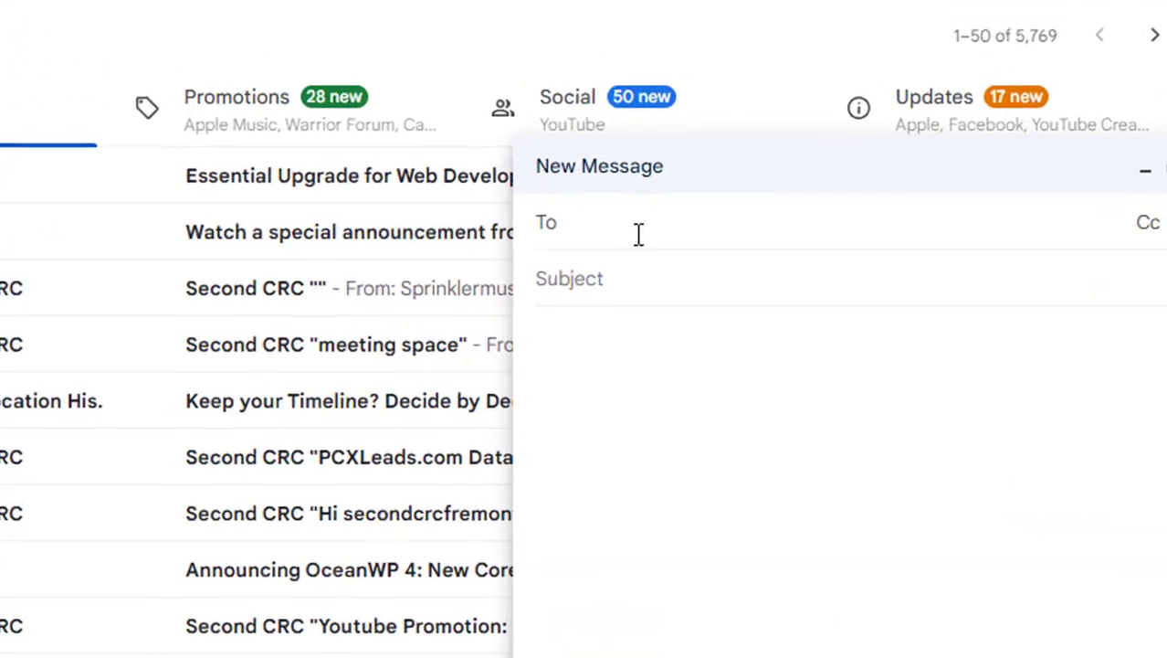
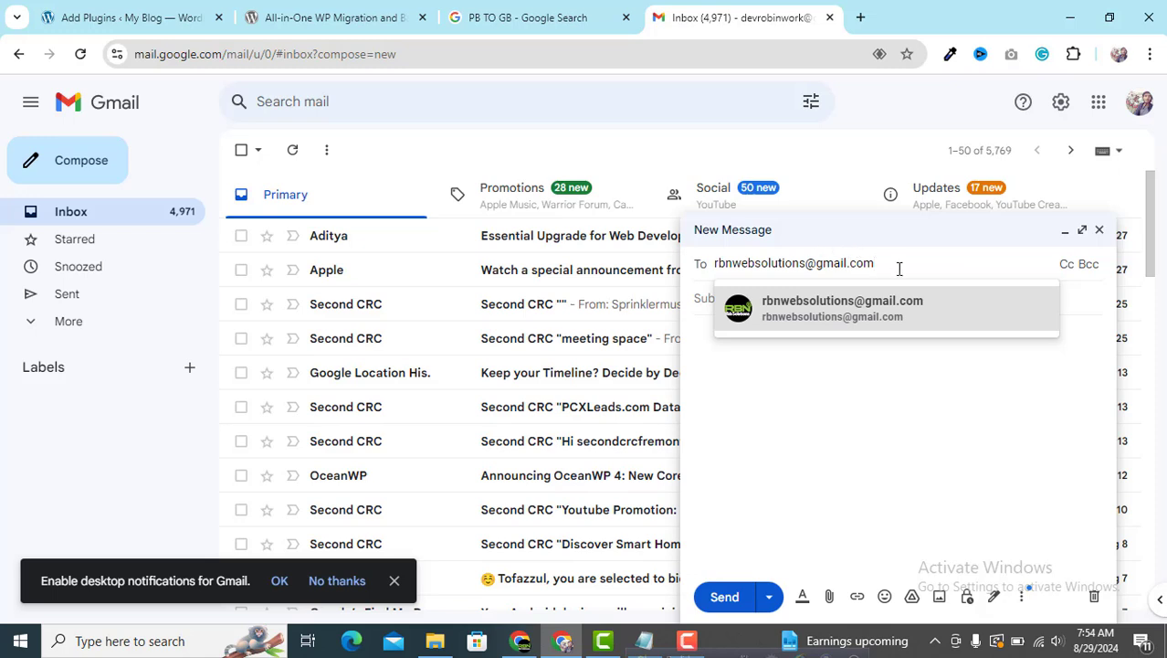
left_click(879, 313)
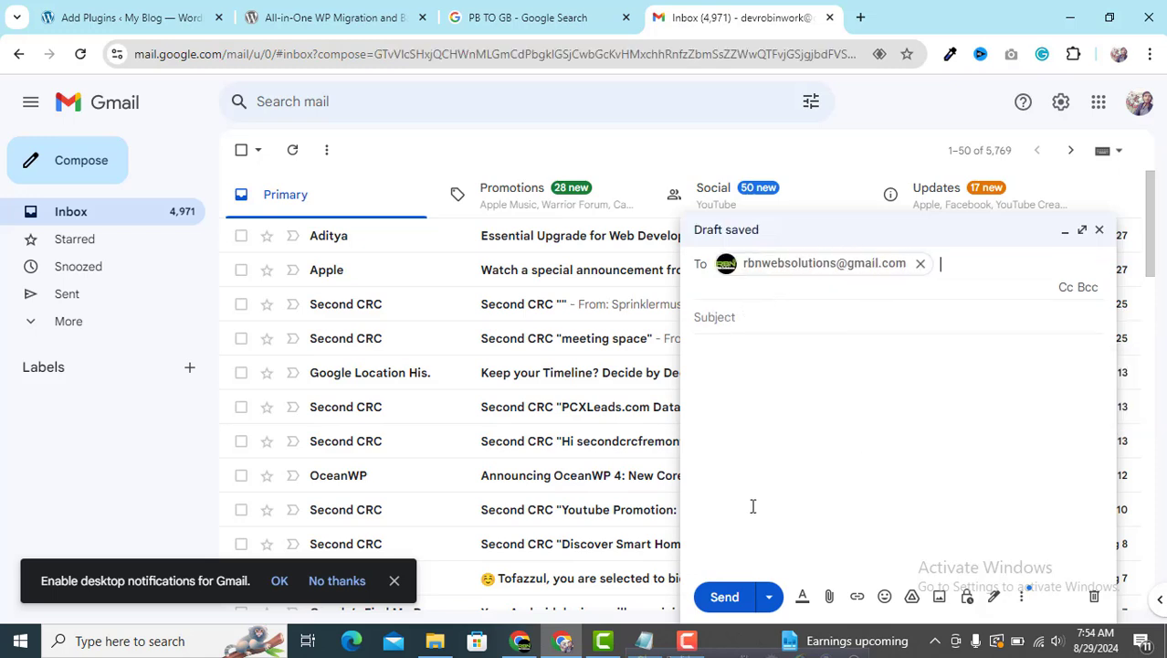
left_click(800, 465)
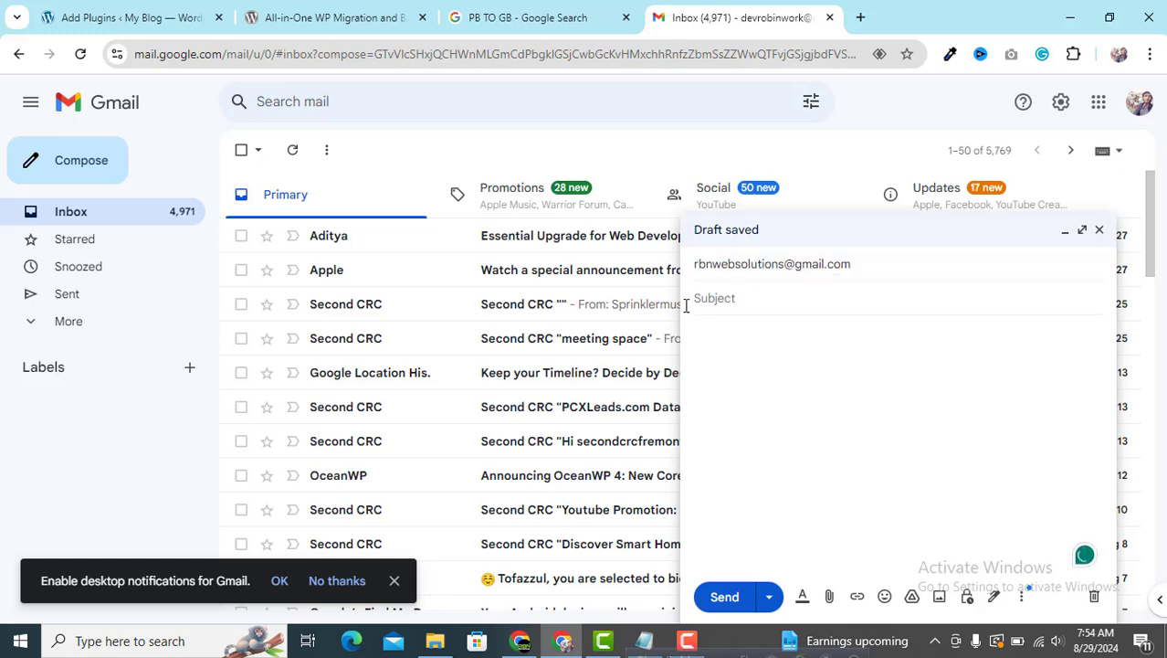
Attach Screenshot_256.png from the Desktop folder to the Gmail draft
left_click(829, 598)
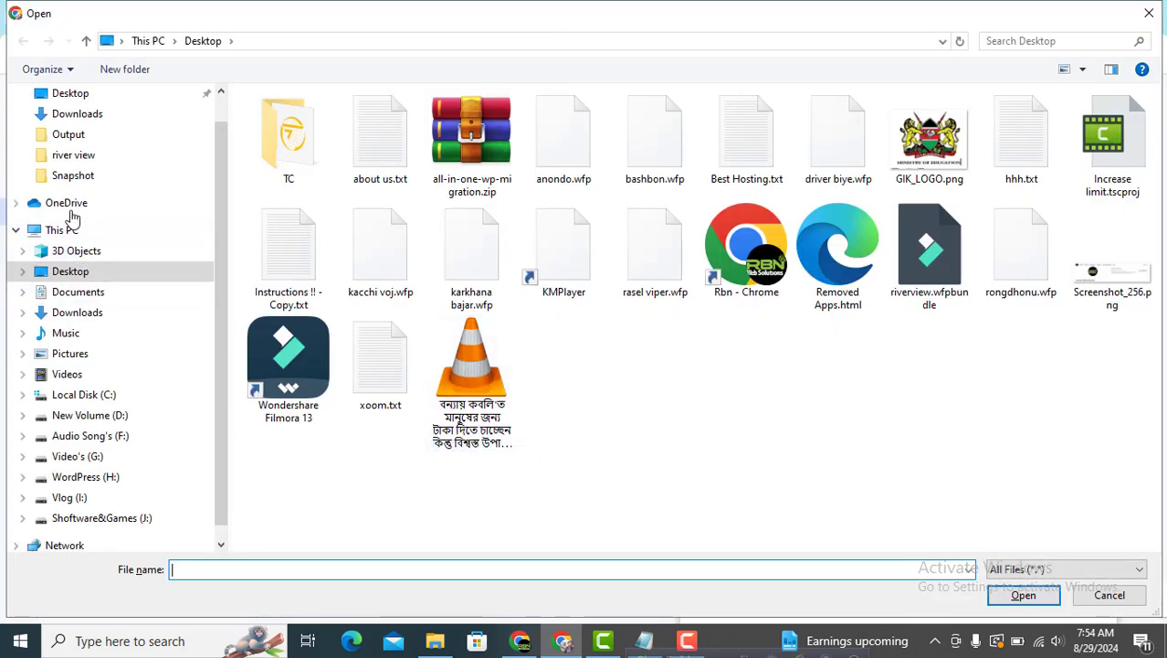
left_click(80, 117)
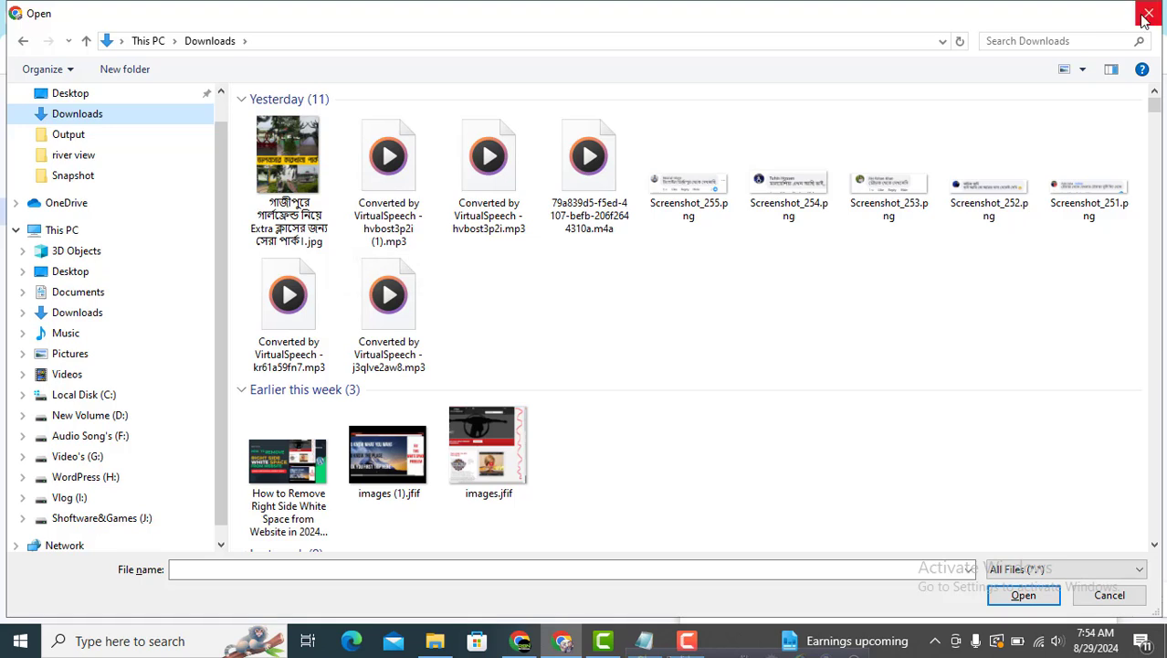
scroll(84, 174, "up", 2)
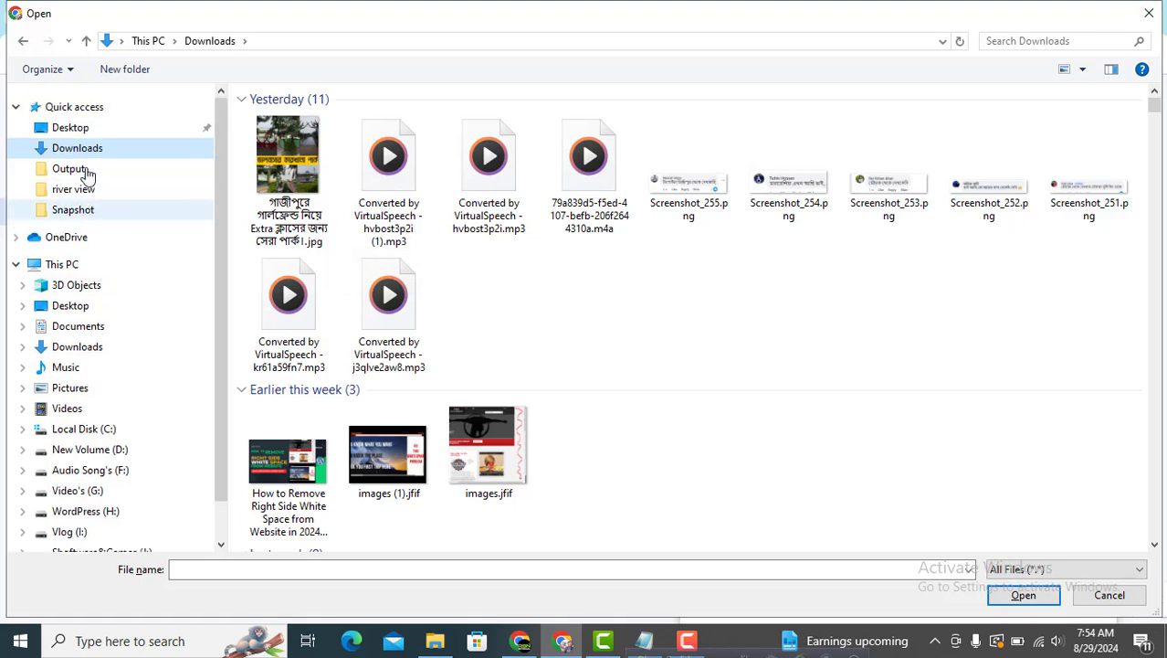
left_click(74, 128)
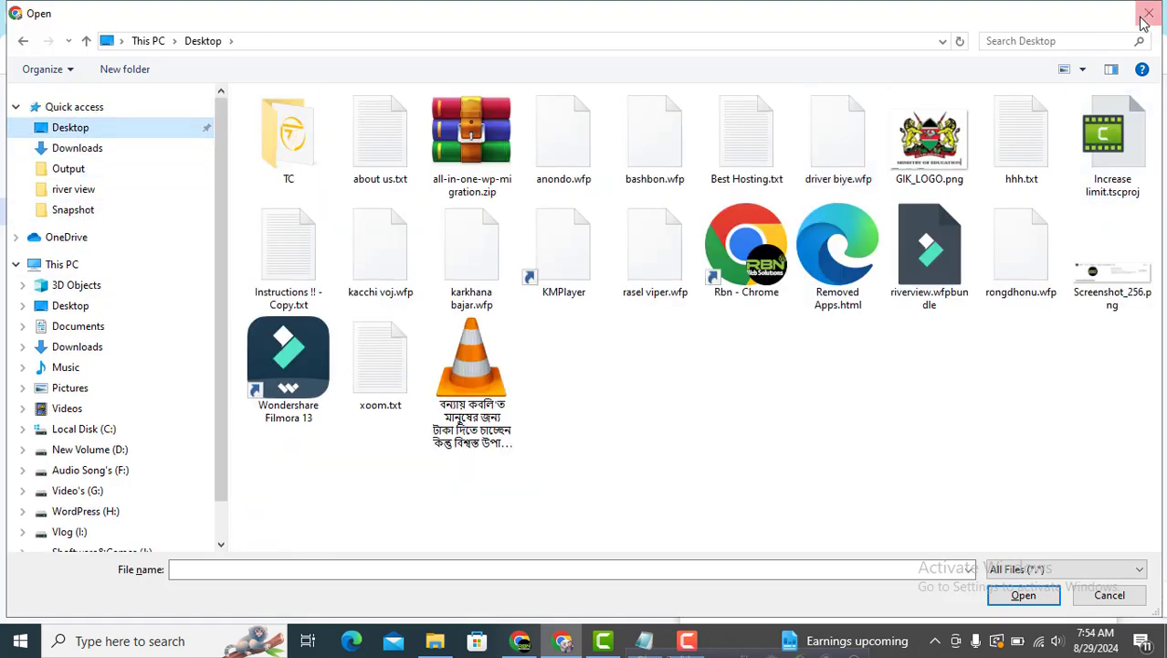
left_click(1128, 278)
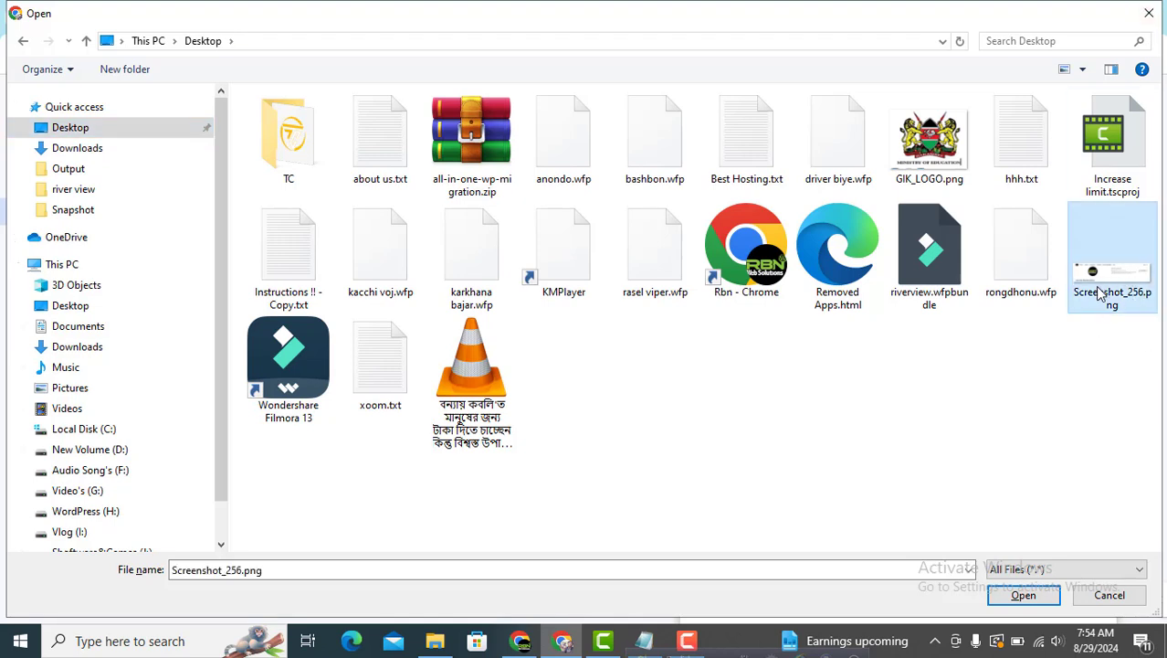
left_click(1016, 592)
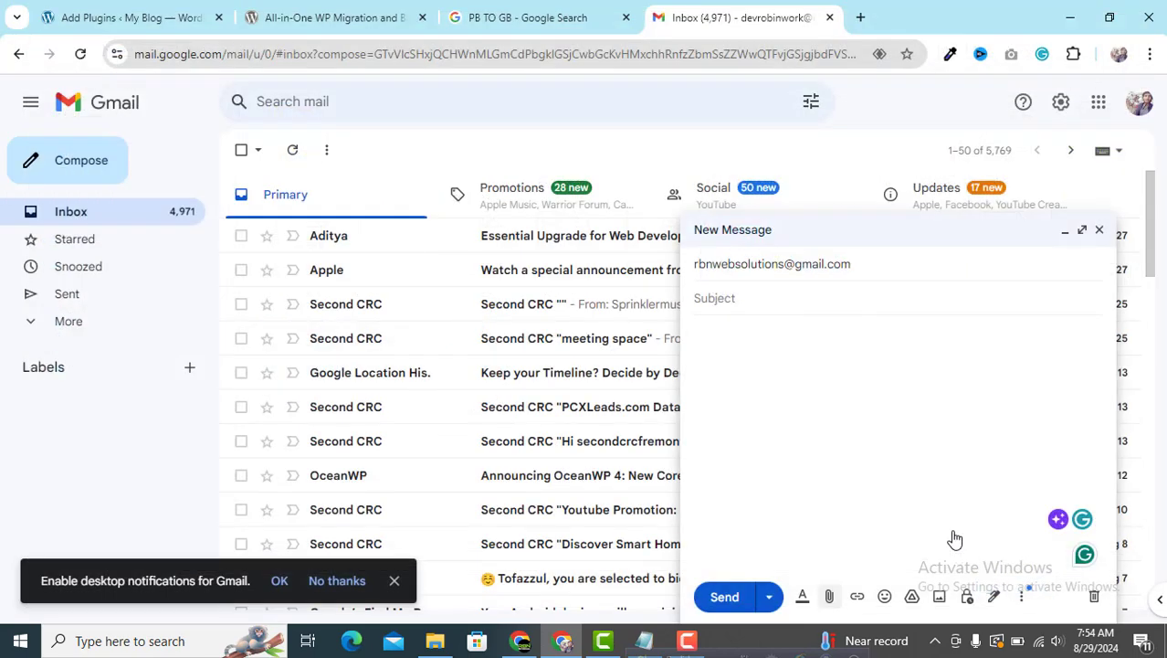
Add the subject 'Need all in one wp migration plugin.' and send the email
left_click(744, 296)
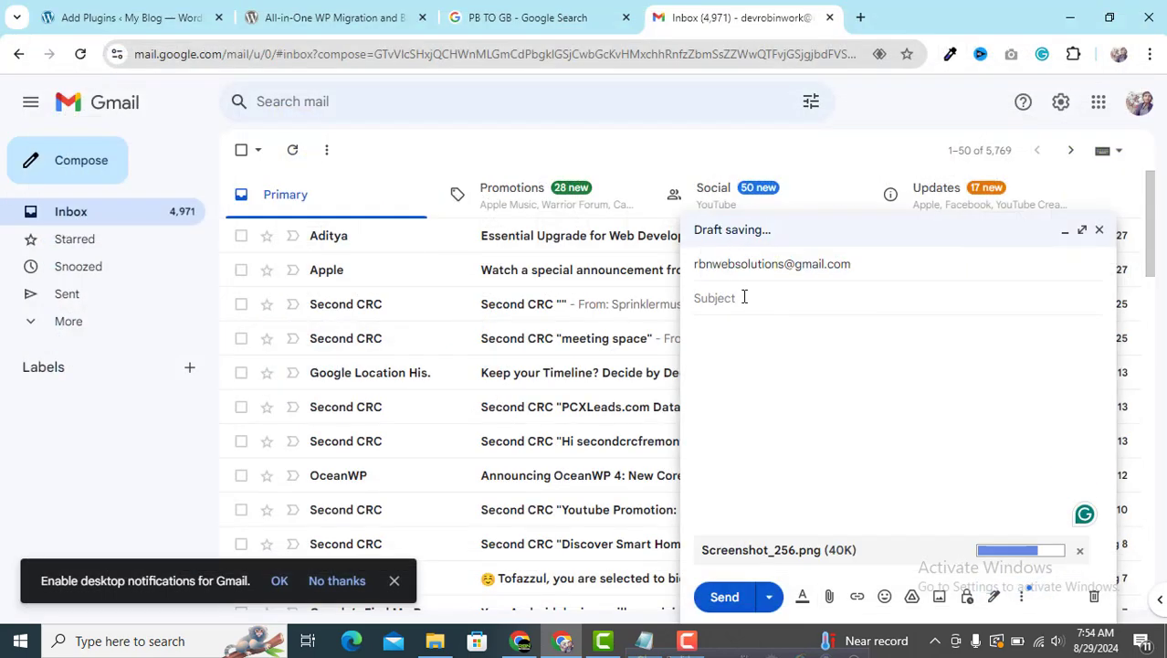
type("Need all ")
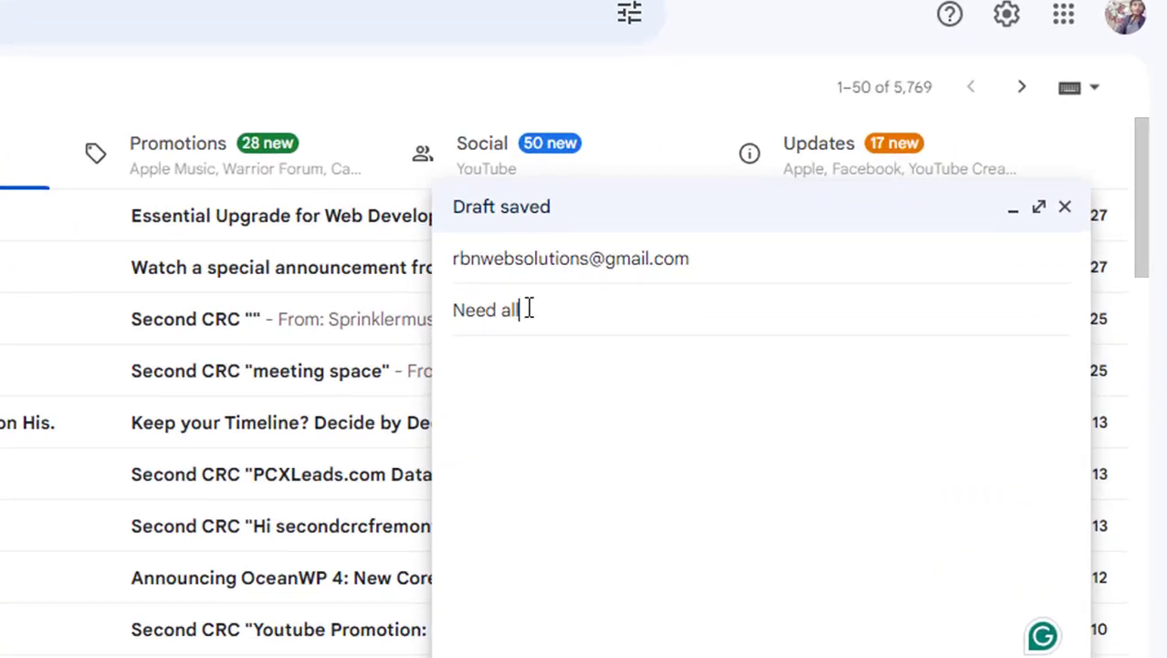
type("in one gp")
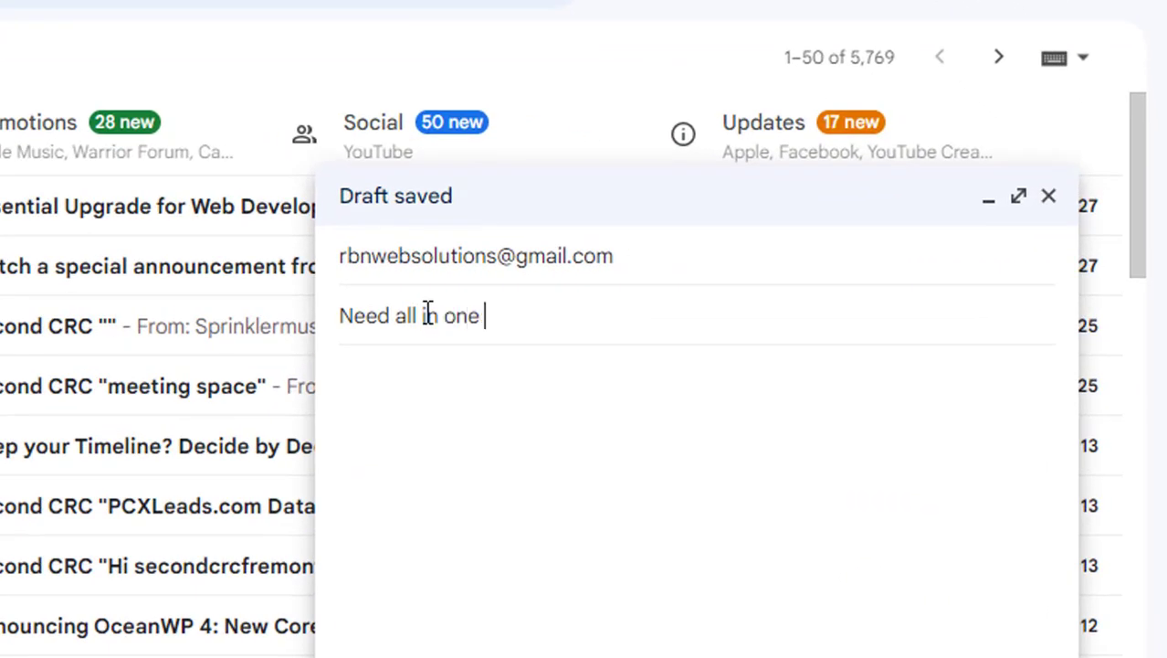
key("BackSpace")
key("BackSpace")
key("BackSpace")
type("wp migration ")
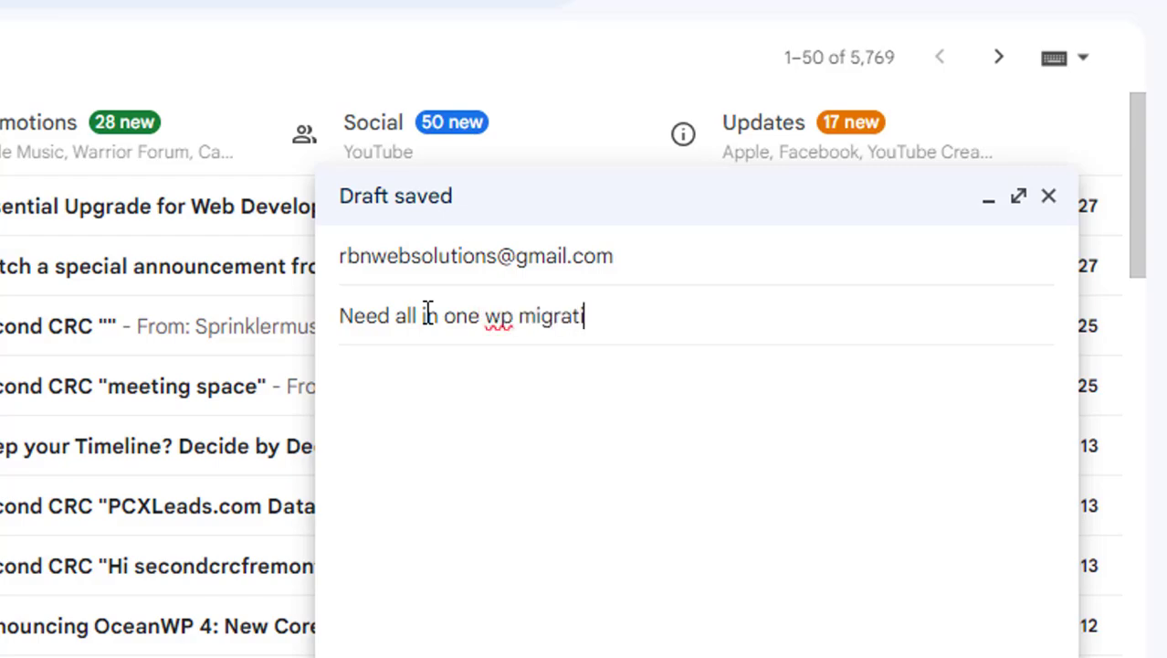
type("plugin.")
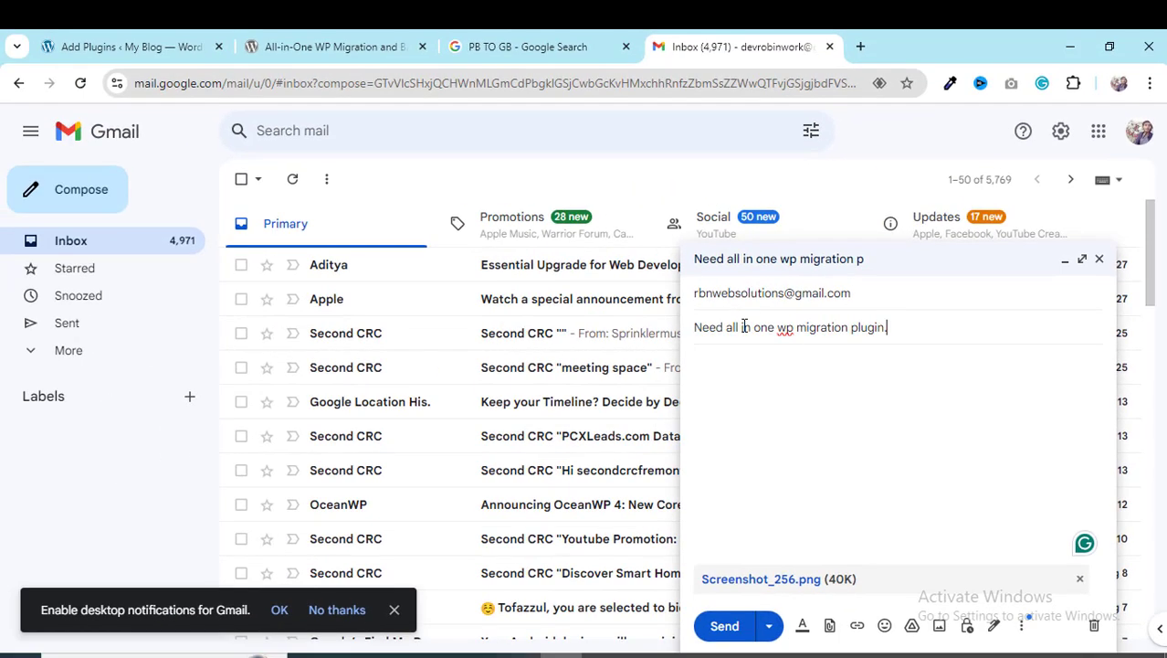
left_click(727, 626)
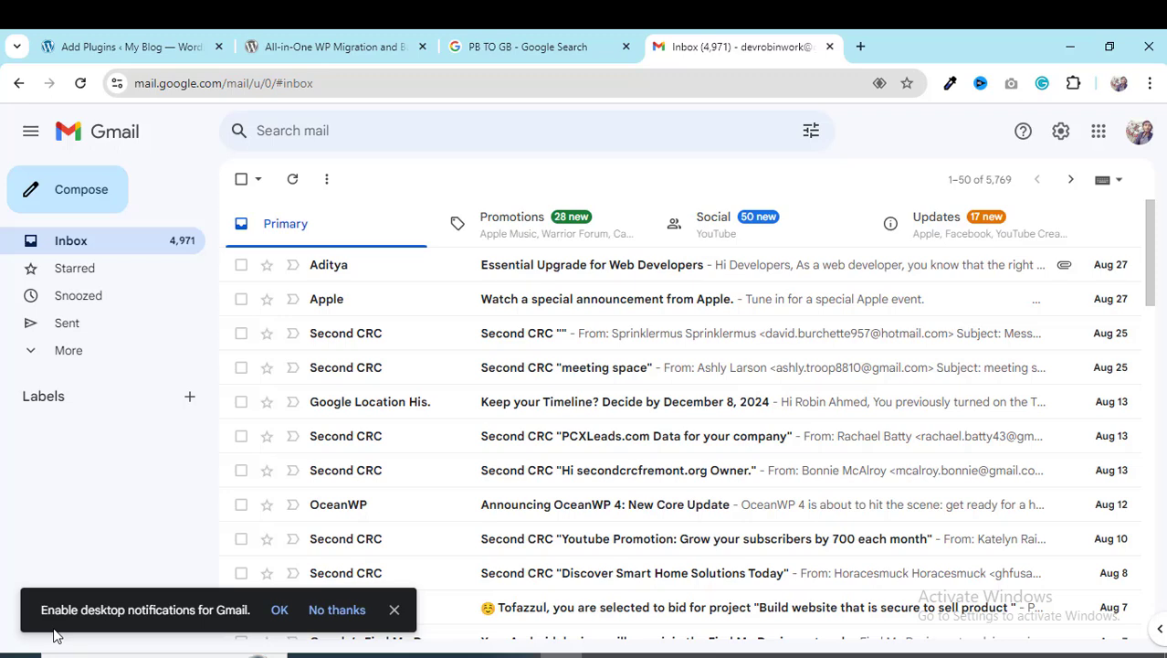
Leave Gmail and bring back the Add Plugins results for ALL IN ONE WP MIGRATION
left_click(1072, 49)
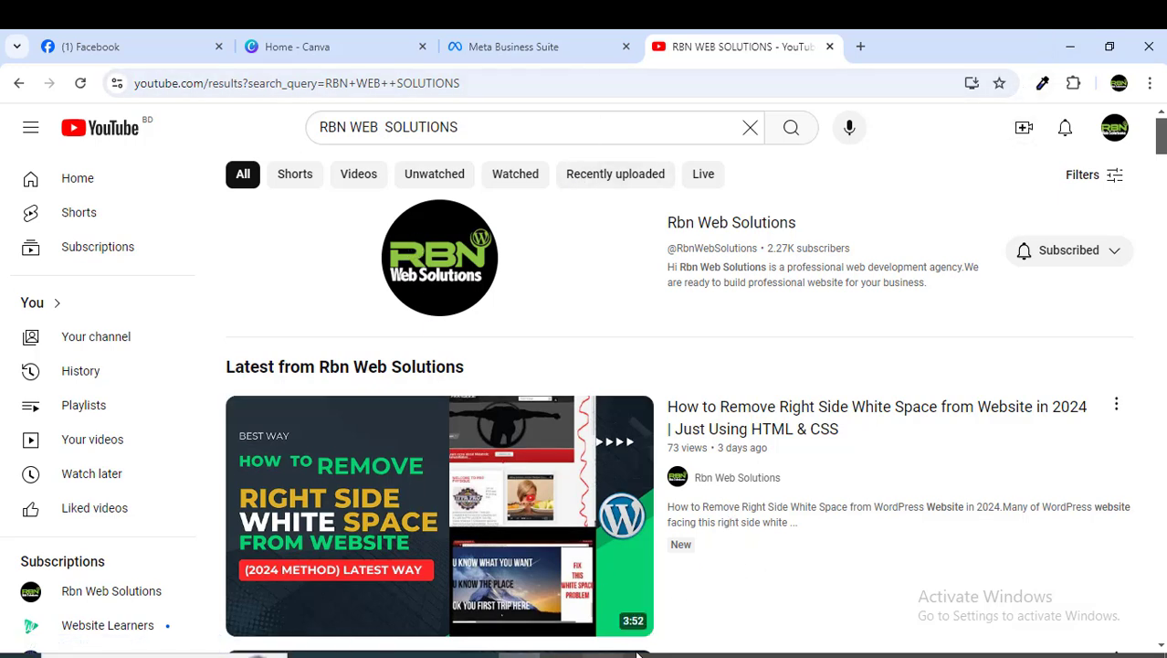
left_click(271, 654)
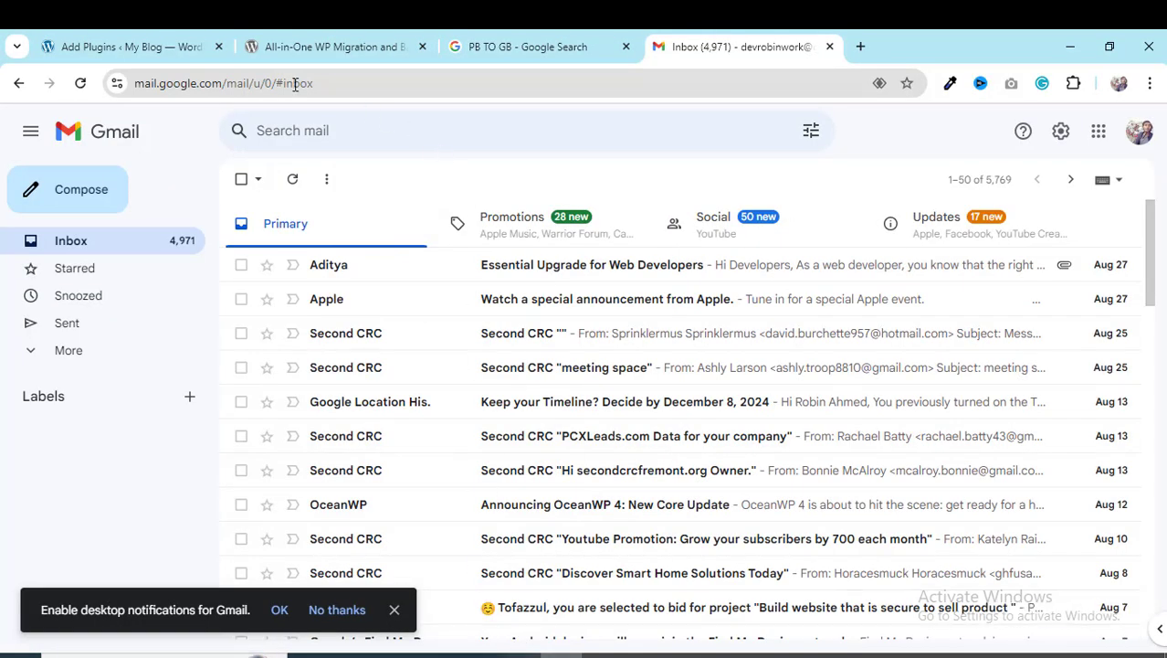
left_click(167, 54)
scroll(357, 203, "up", 3)
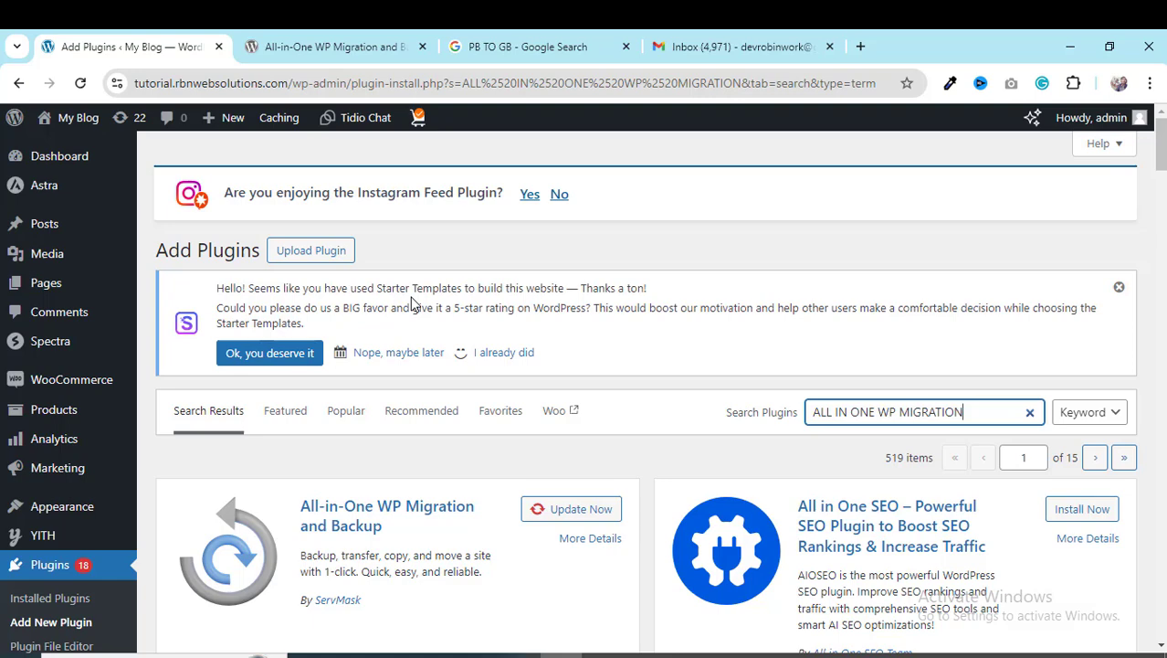
left_click(687, 656)
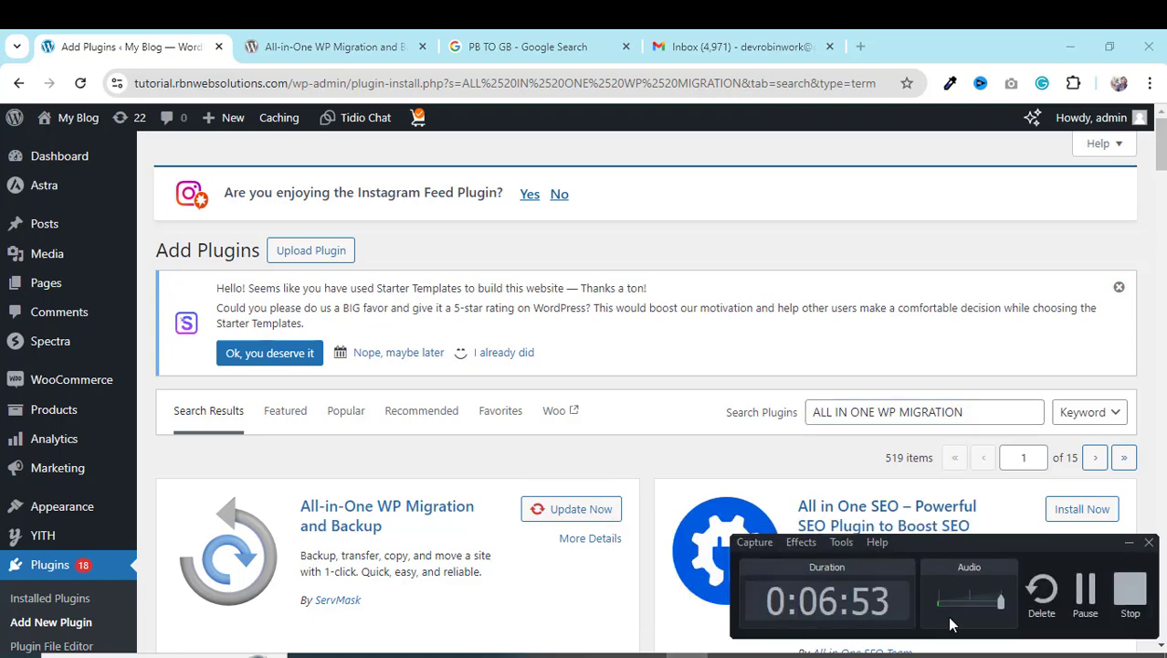